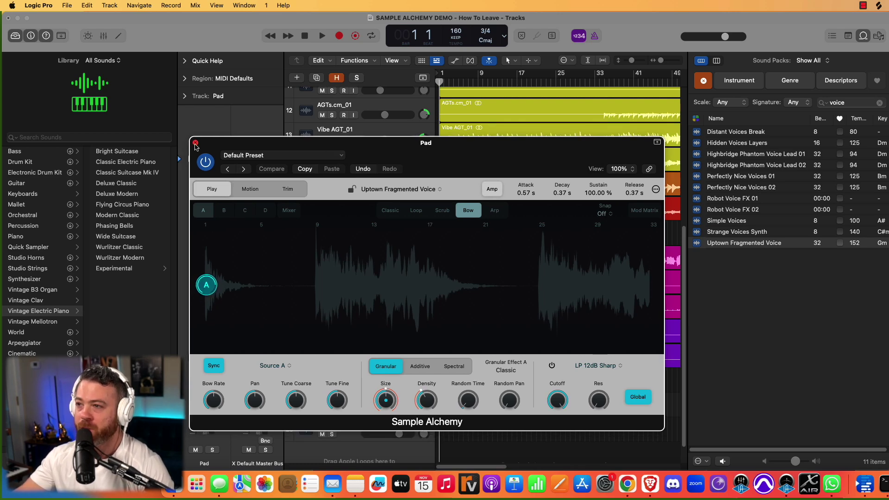
click(195, 143)
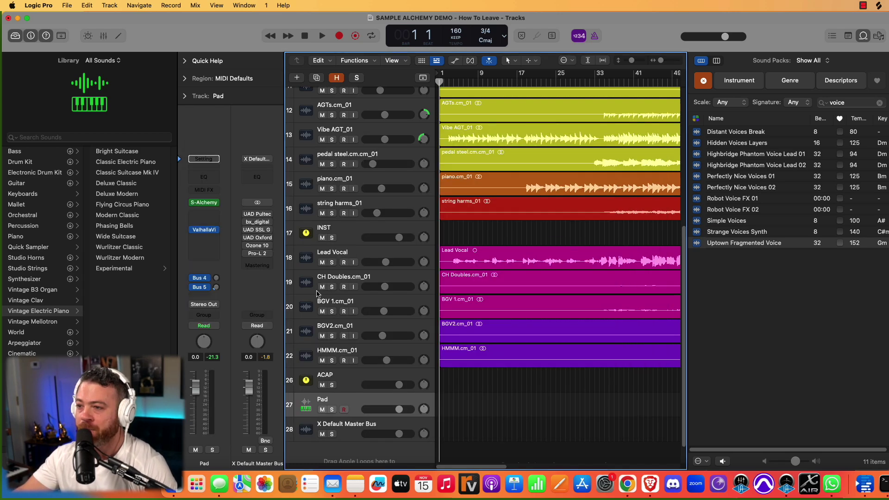
click(217, 203)
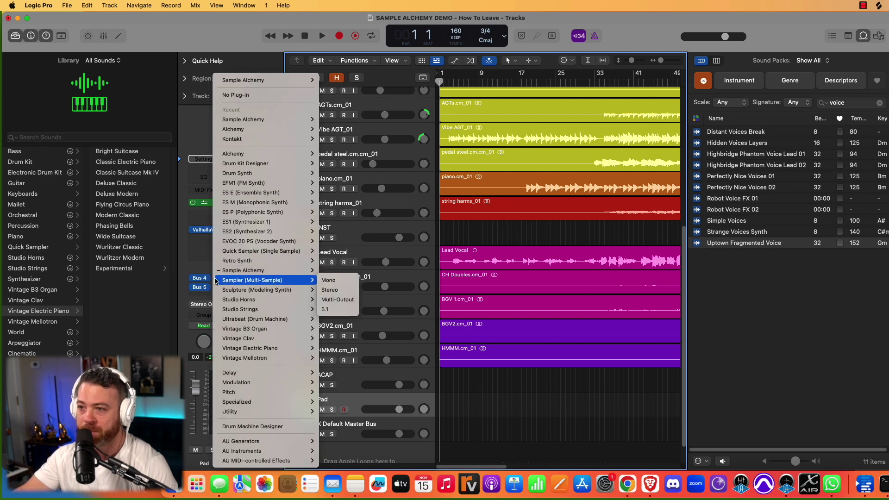
click(452, 388)
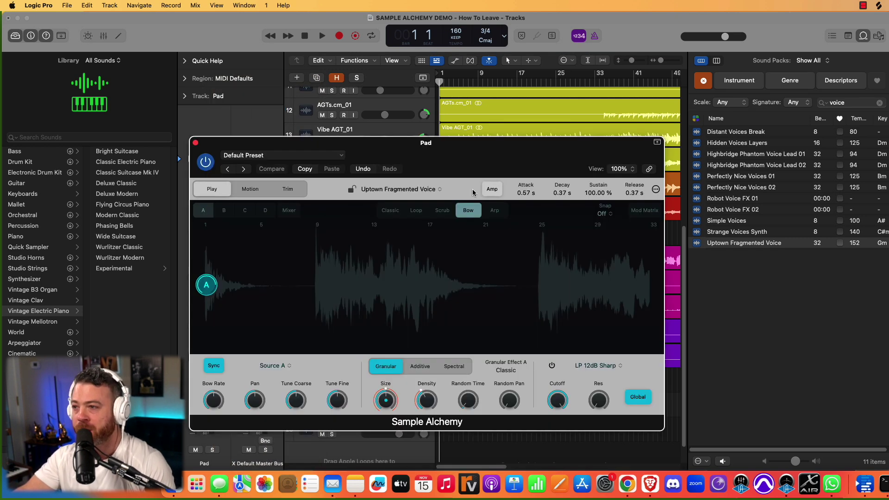
drag(513, 144, 467, 114)
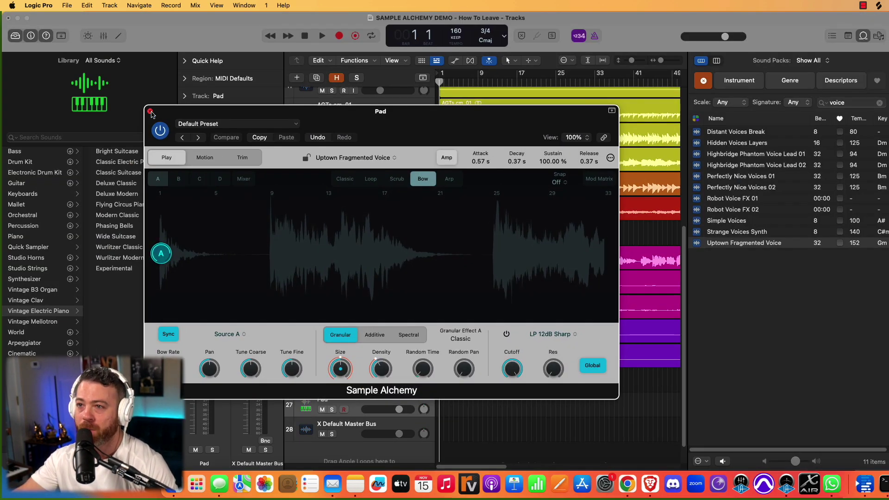
click(150, 112)
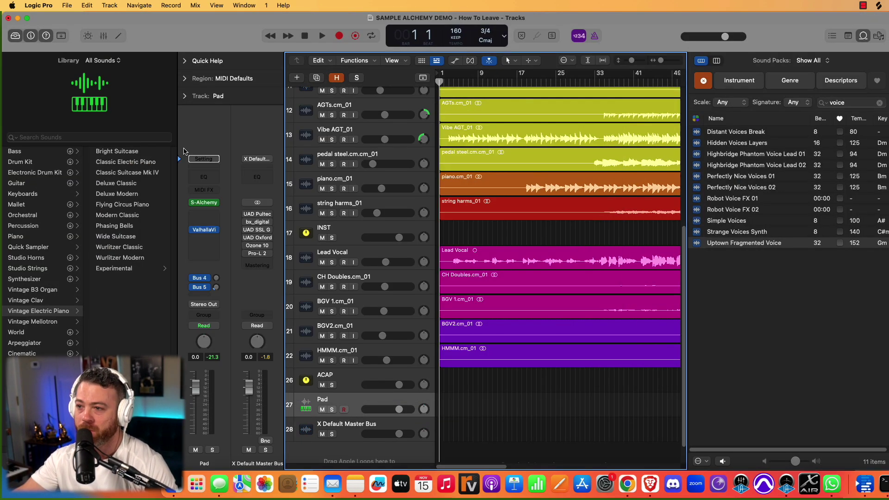
Delete the Pad track and zoom in on the selected Lead Vocal region.
mouse_move(204, 208)
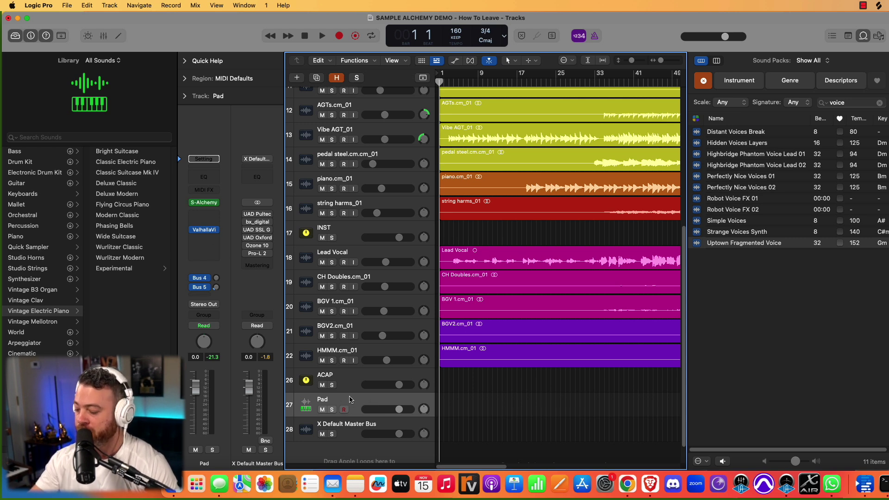
key(super+BackSpace)
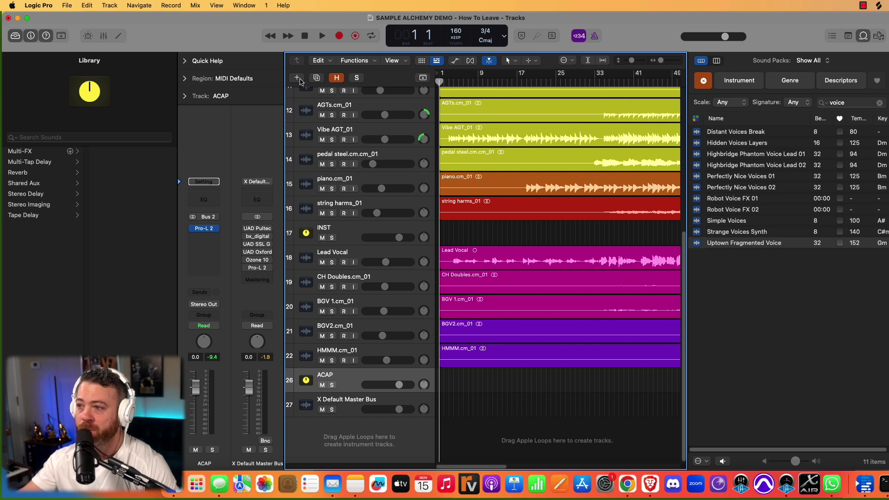
click(461, 257)
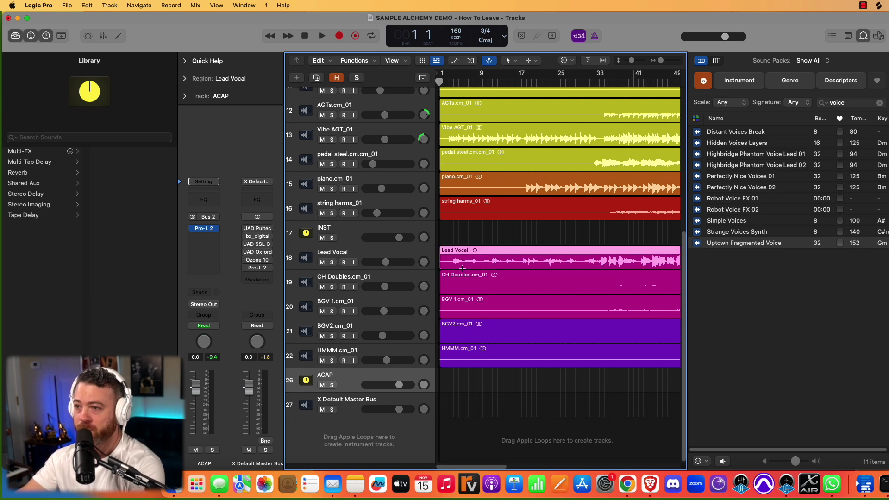
key(z)
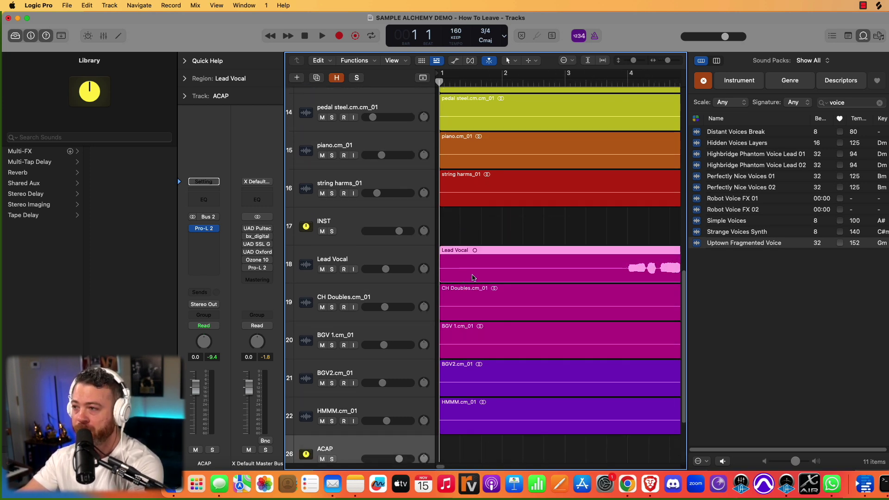
Play the Lead Vocal back from bar 4, then stop and deselect the region.
scroll(490, 276, right, 5)
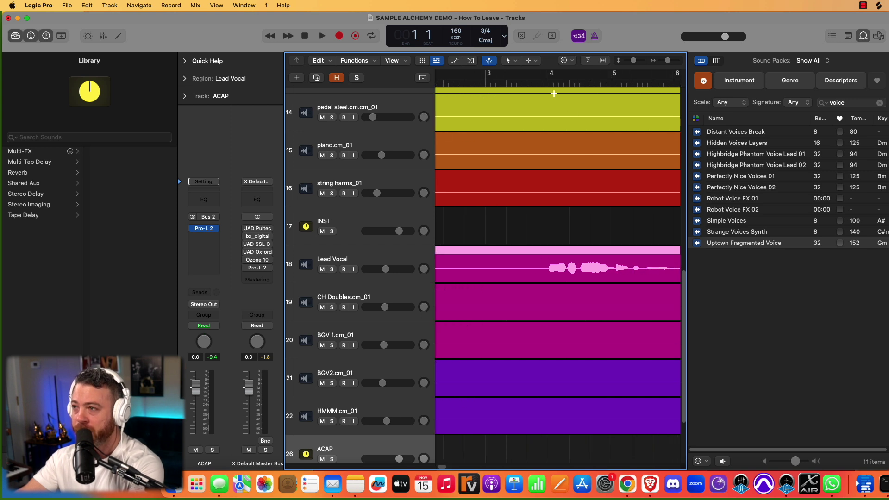
click(550, 87)
key(space)
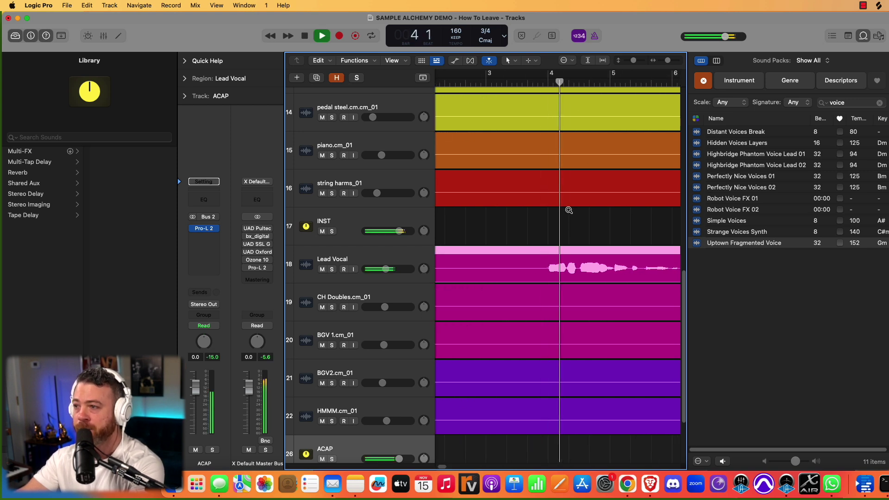
ctrl+alt+click(568, 211)
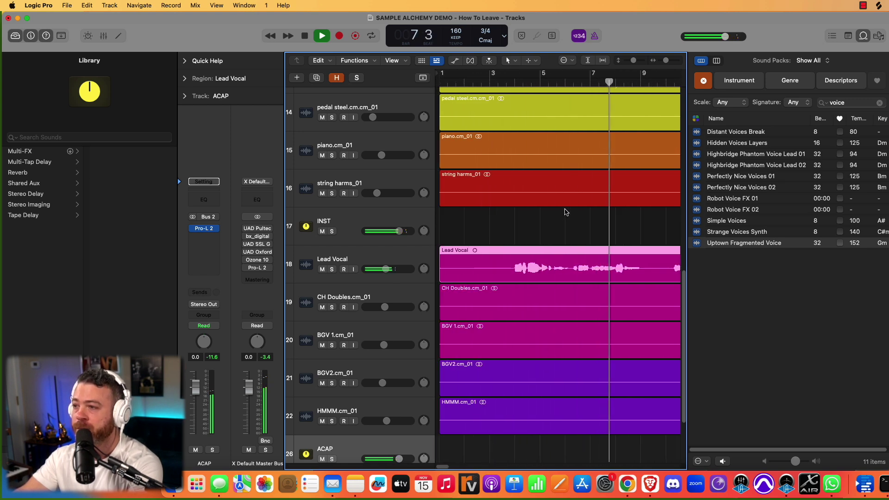
key(space)
click(498, 222)
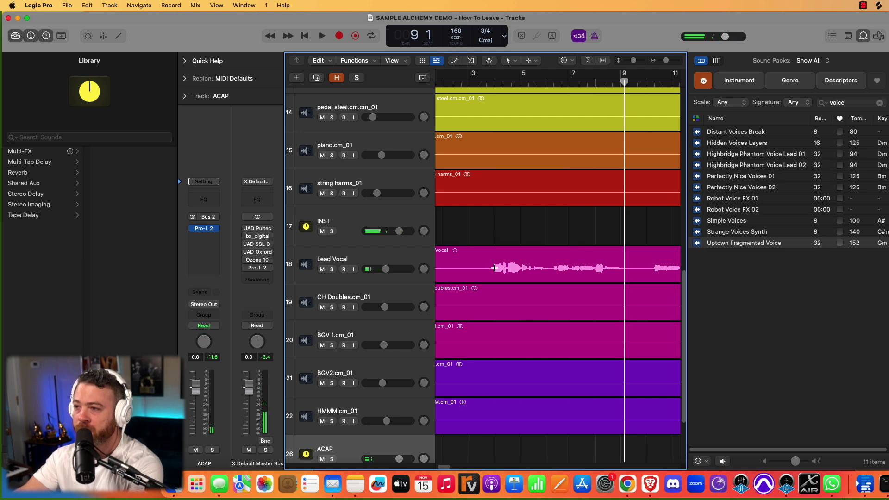
click(495, 268)
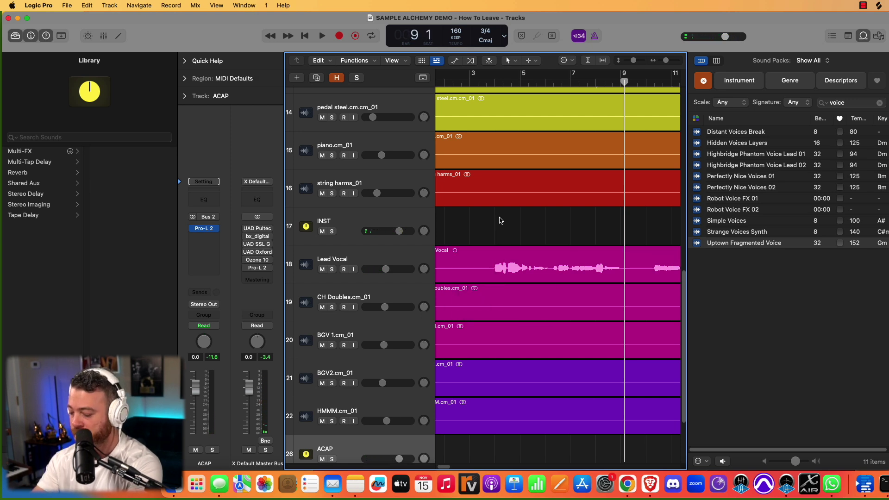
scroll(500, 221, up, 5)
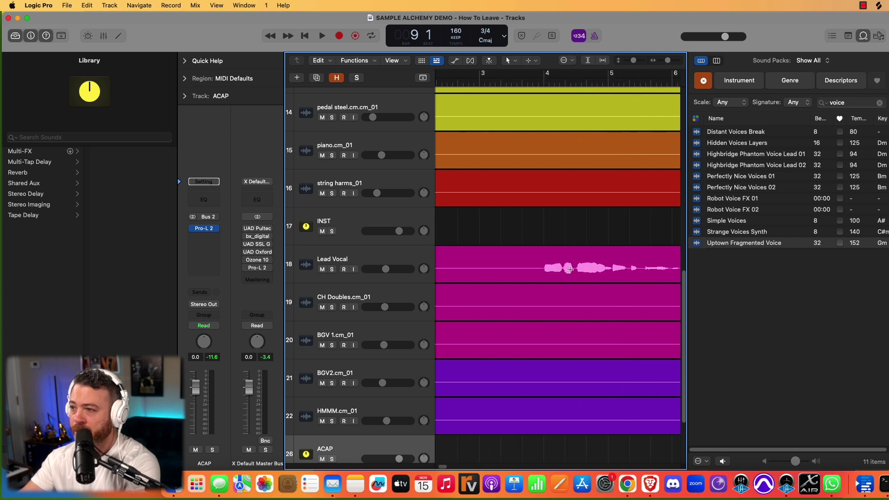
Split a short Lead Vocal slice near bar 4 and drop it onto a new Sample Alchemy track.
drag(542, 268, 564, 268)
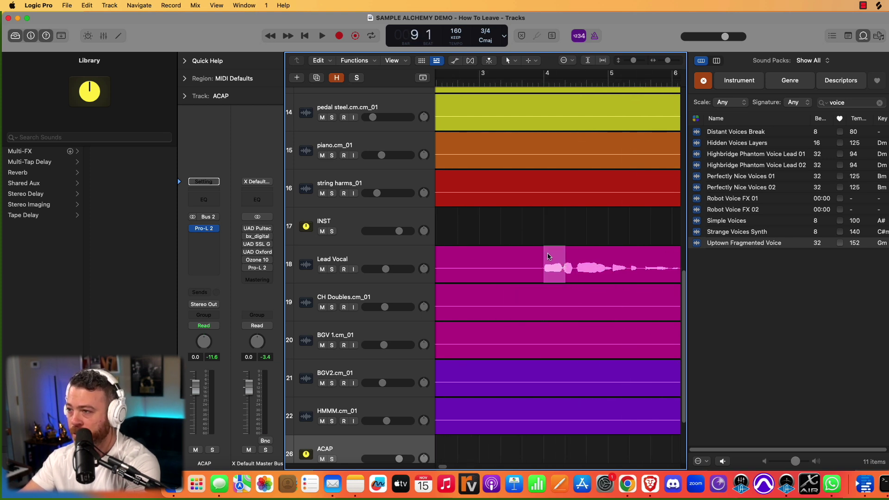
click(548, 255)
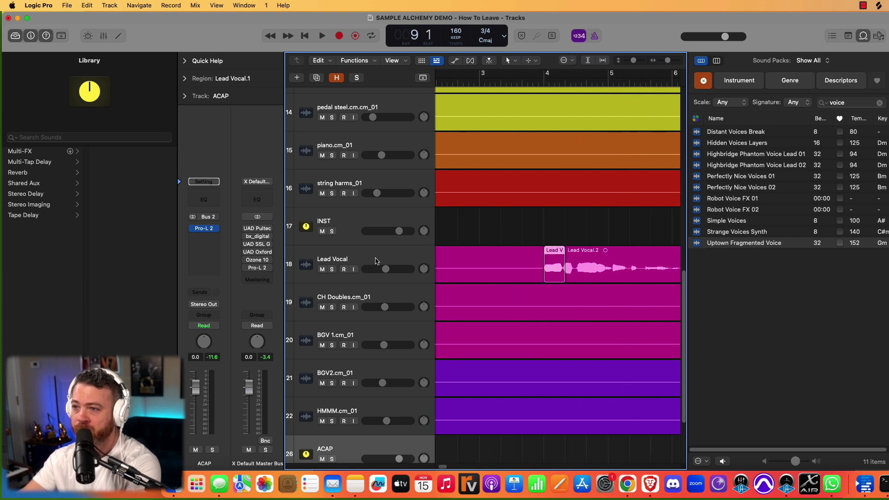
scroll(374, 257, down, 5)
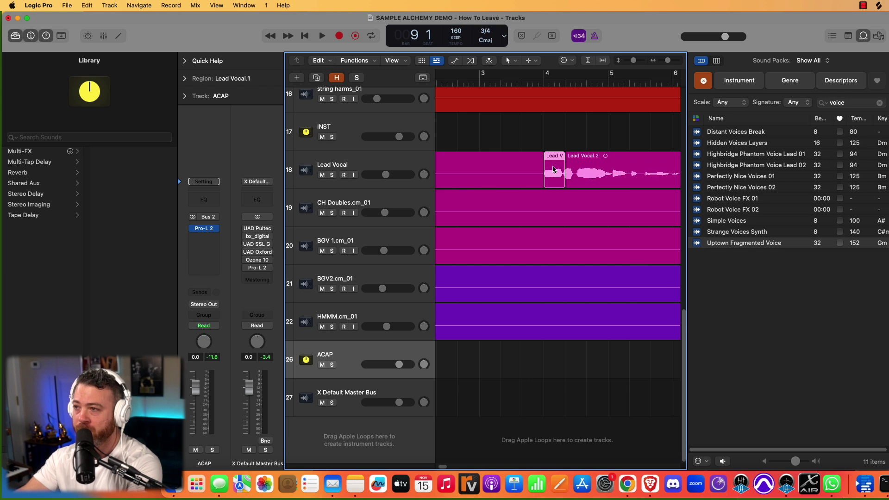
drag(554, 167, 377, 448)
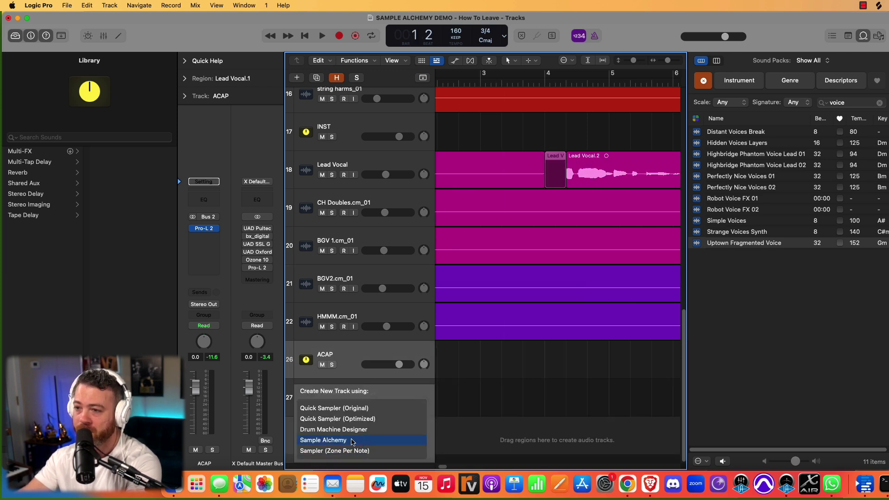
drag(353, 442, 353, 440)
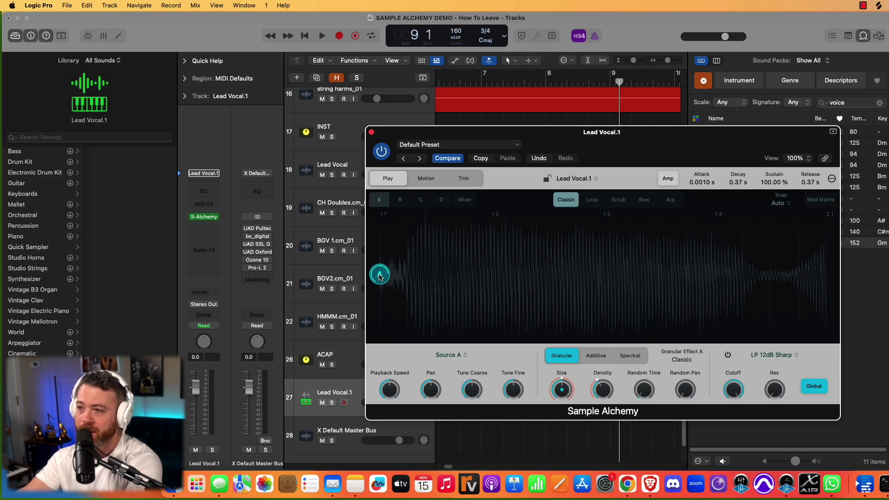
mouse_move(379, 275)
mouse_down()
mouse_move(449, 278)
mouse_move(545, 266)
mouse_move(412, 292)
mouse_move(379, 266)
mouse_up()
click(399, 200)
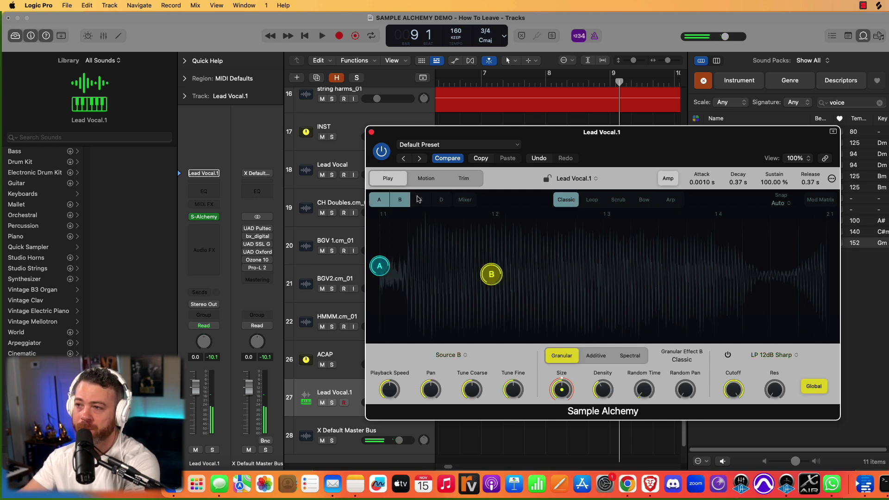
click(419, 200)
click(440, 199)
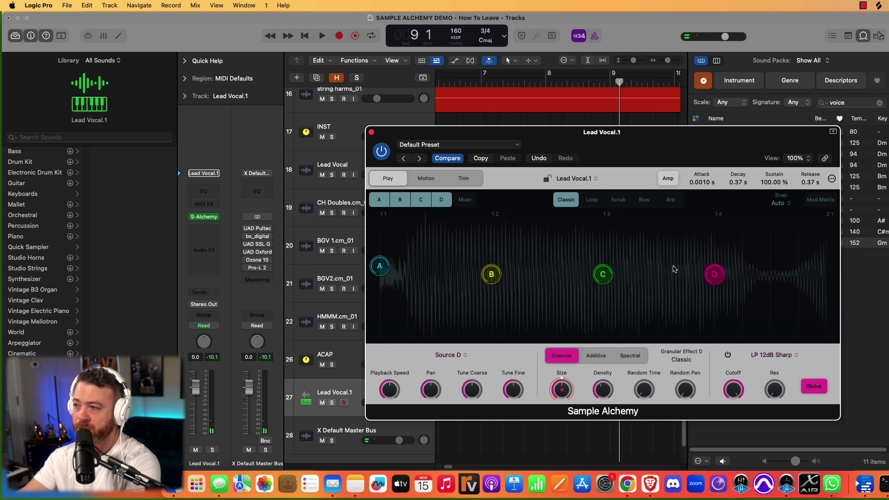
click(713, 275)
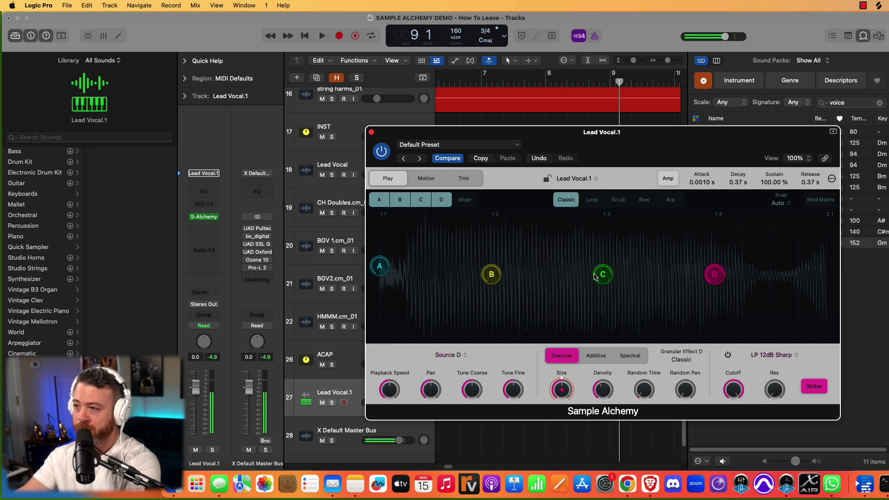
click(602, 274)
click(491, 276)
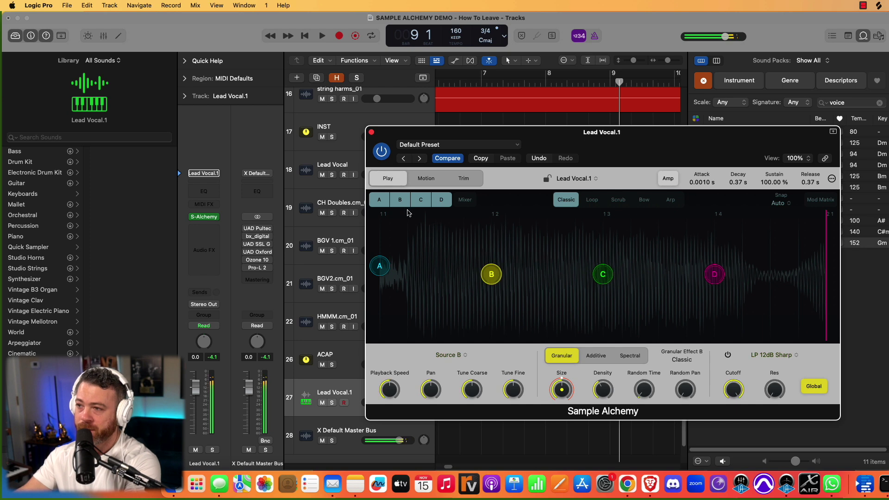
click(441, 199)
click(420, 199)
click(400, 201)
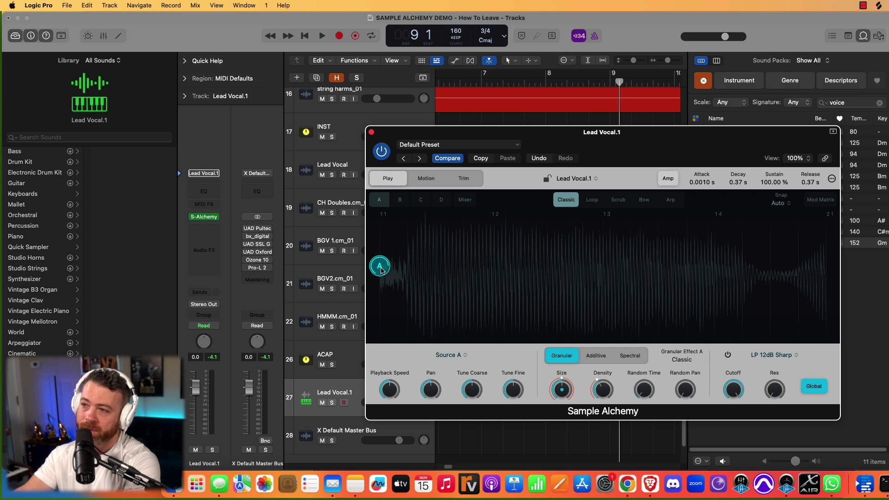
Shift source A further into the vocal sample and lower Lead Vocal.1 to -1.5 dB.
drag(380, 271, 469, 275)
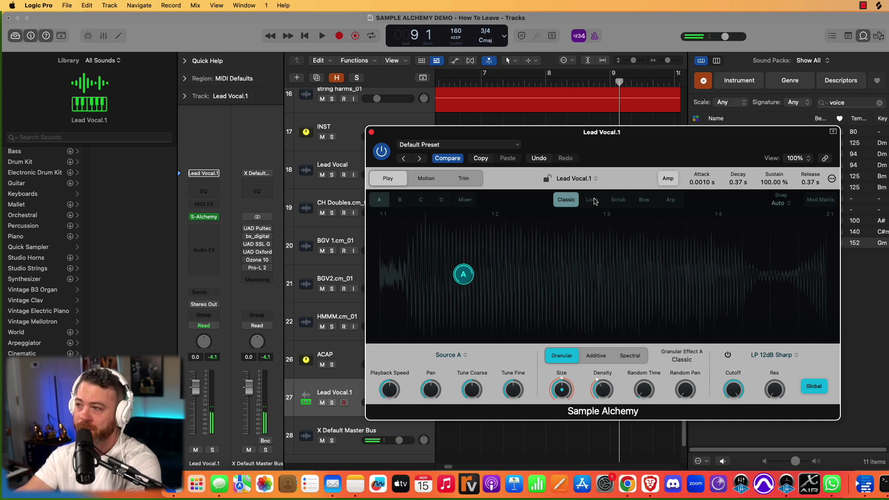
click(591, 200)
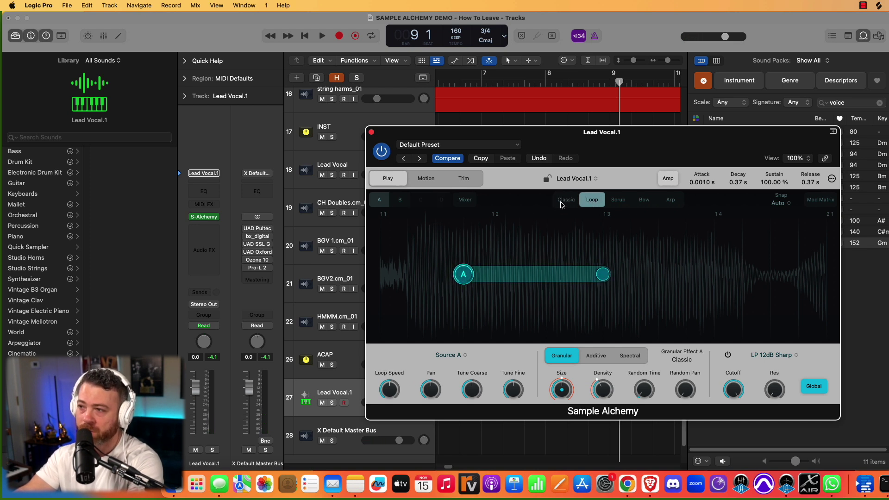
click(565, 200)
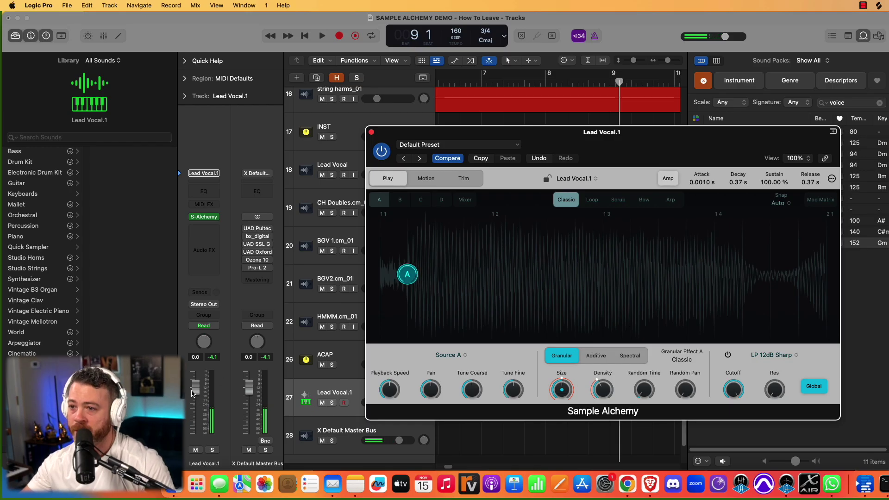
drag(195, 392, 195, 397)
Switch source A to Loop playback and set the loop start and end points.
click(592, 200)
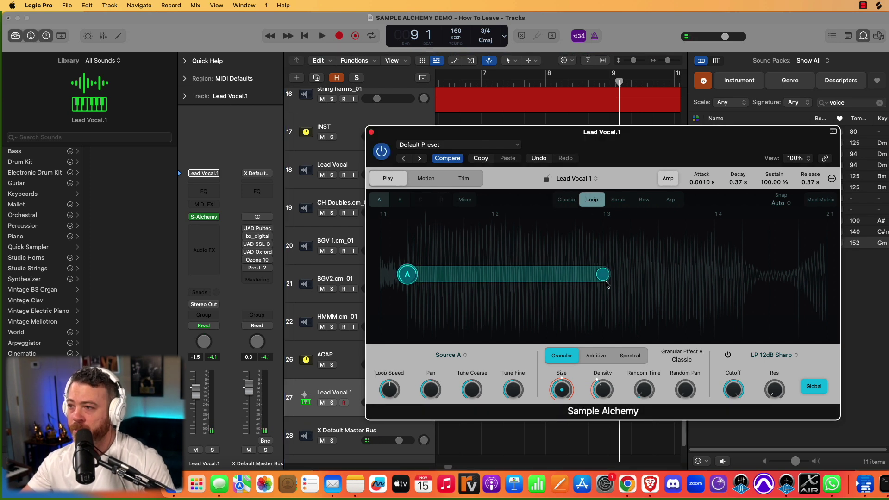
drag(603, 278, 680, 275)
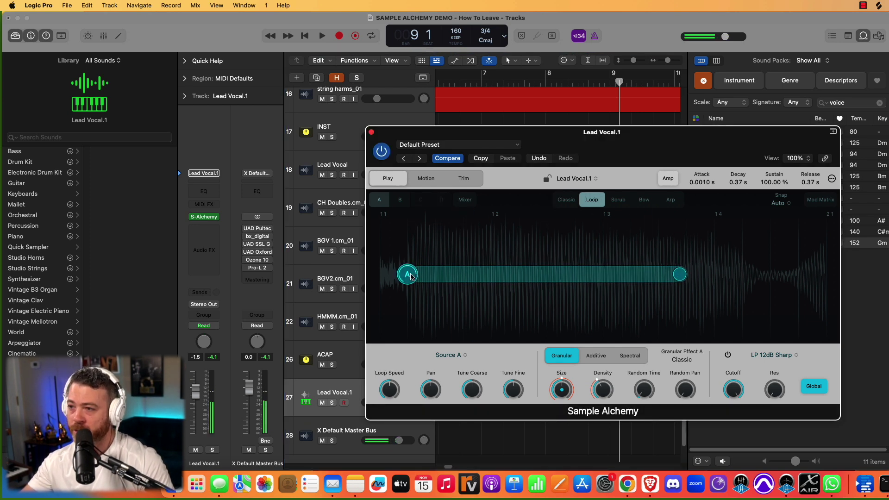
drag(410, 277, 478, 275)
drag(679, 275, 401, 276)
drag(477, 276, 597, 281)
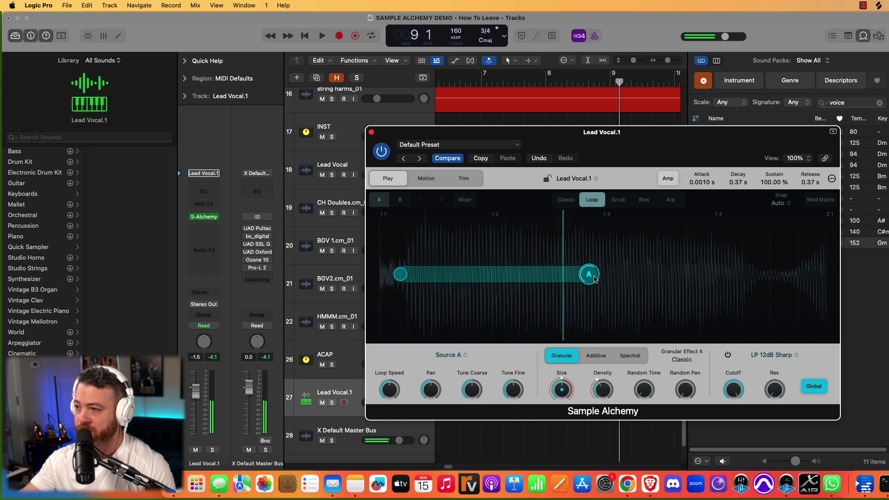
drag(597, 279, 736, 283)
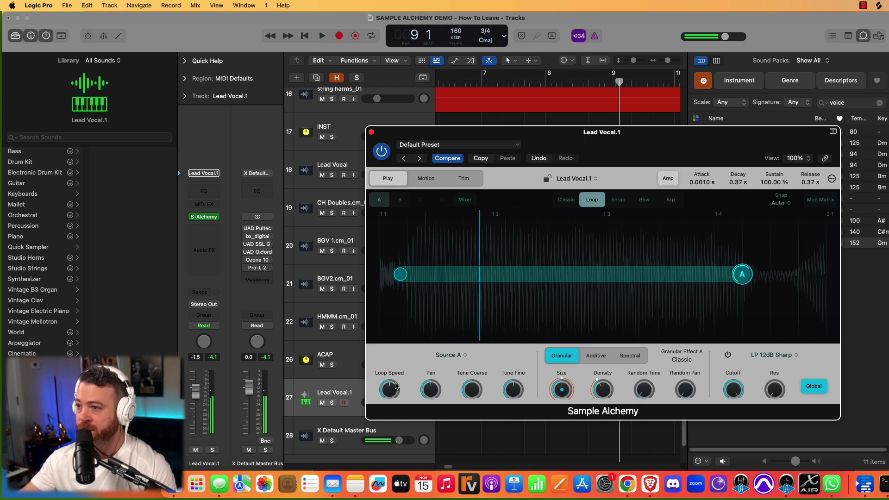
Slow the loop speed to 47.1 %, readjust the loop points, then switch to Scrub.
drag(389, 424, 394, 357)
drag(742, 274, 454, 268)
drag(400, 274, 612, 286)
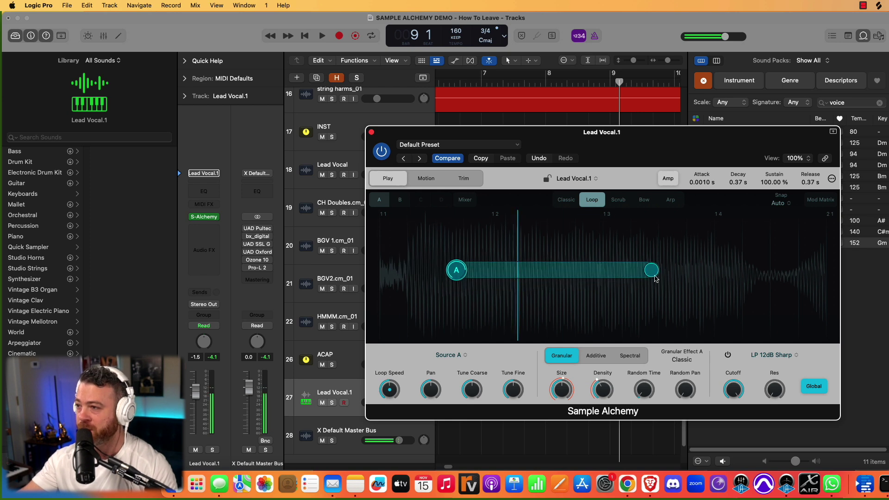
click(622, 200)
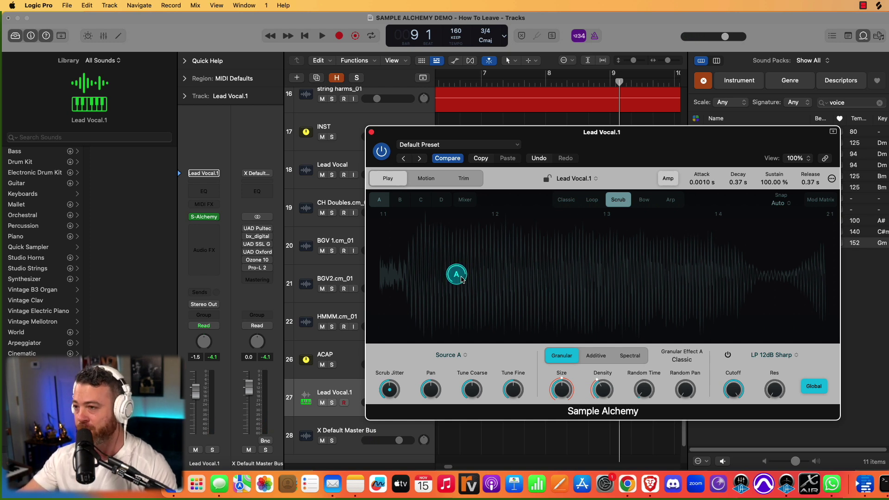
Drag source A's scrub handle slightly left along the Lead Vocal.1 waveform.
drag(460, 278, 421, 272)
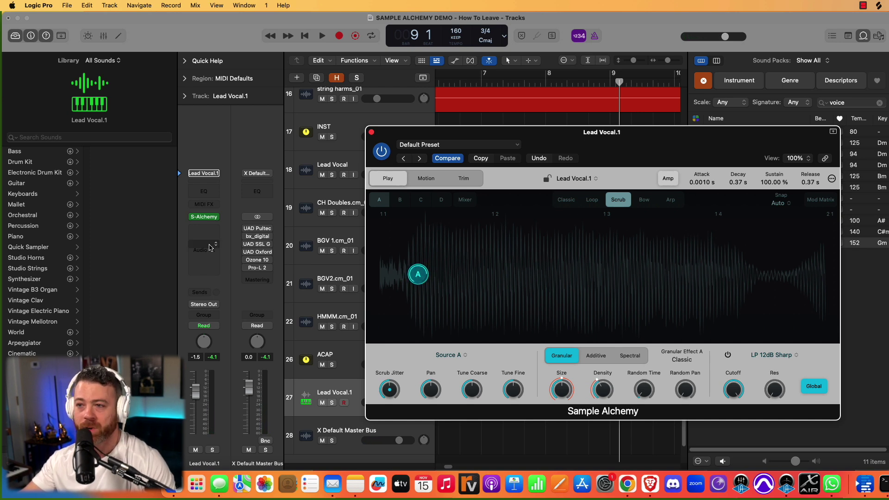
Insert ValhallaVintageVerb (Stereo) followed by Tape Delay (Stereo) on the Lead Vocal.1 channel.
click(211, 246)
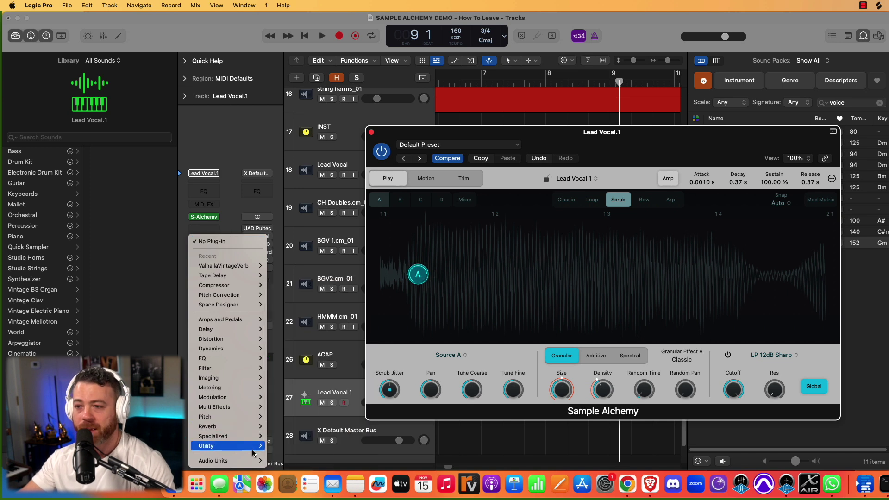
mouse_move(243, 461)
mouse_move(324, 422)
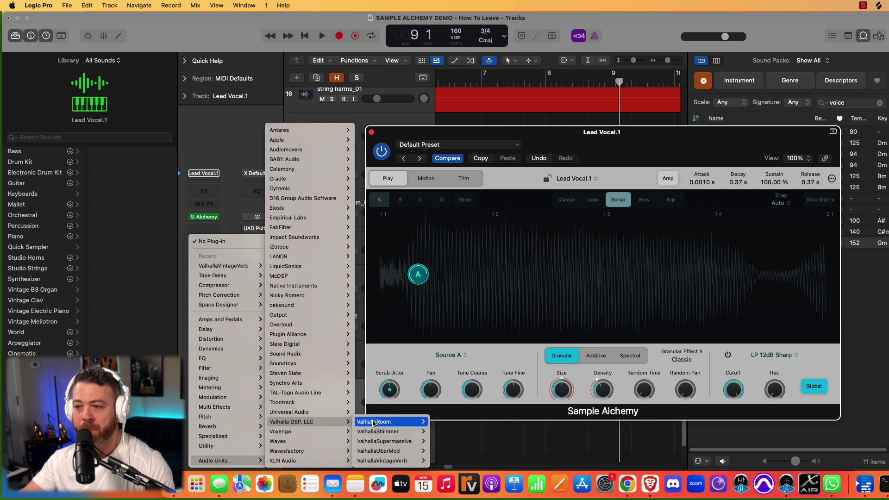
mouse_move(391, 461)
click(441, 460)
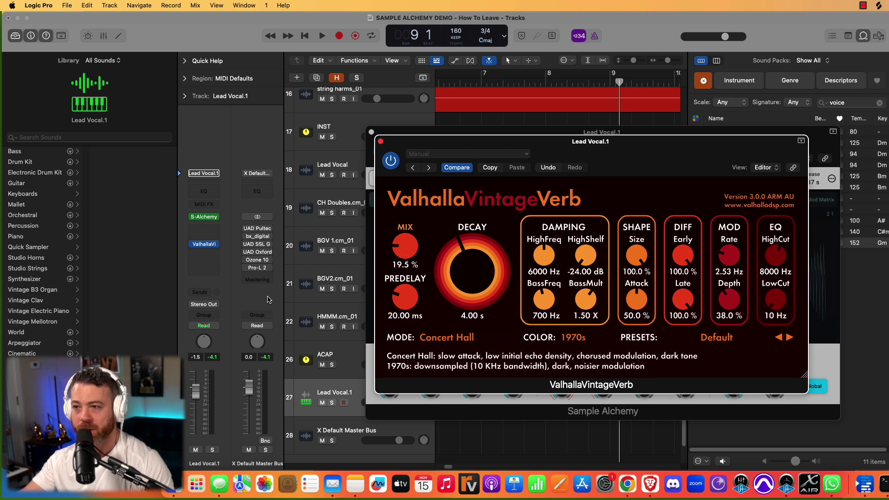
click(206, 255)
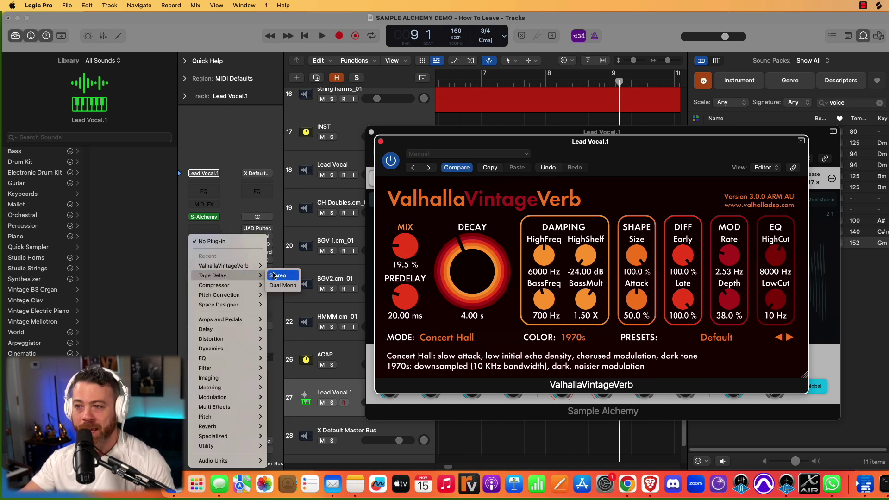
click(274, 276)
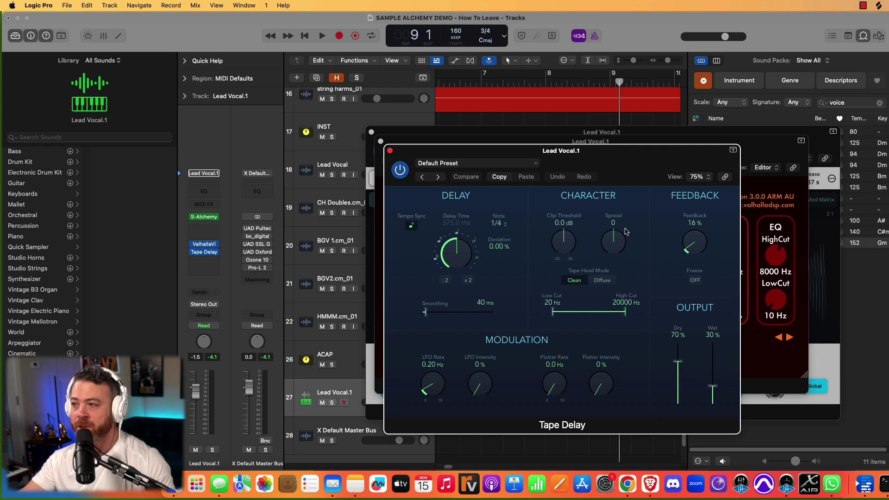
Set the Tape Delay note division to 1/8 dotted.
click(502, 226)
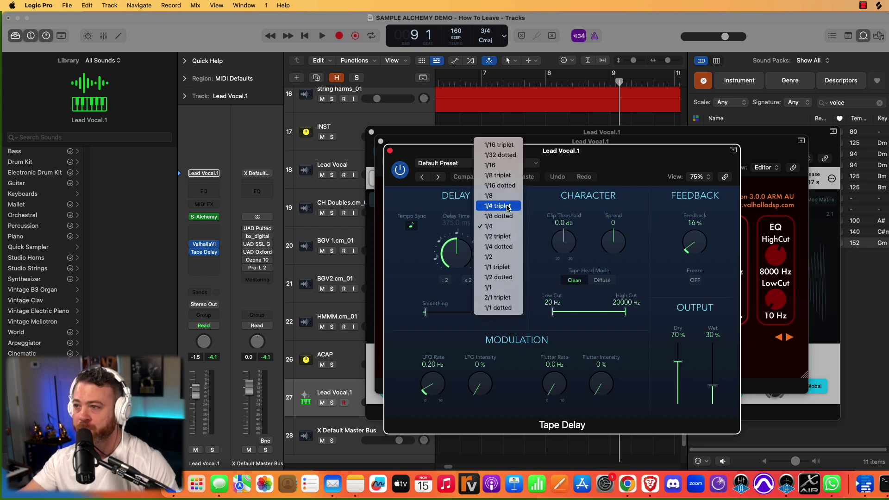
click(509, 216)
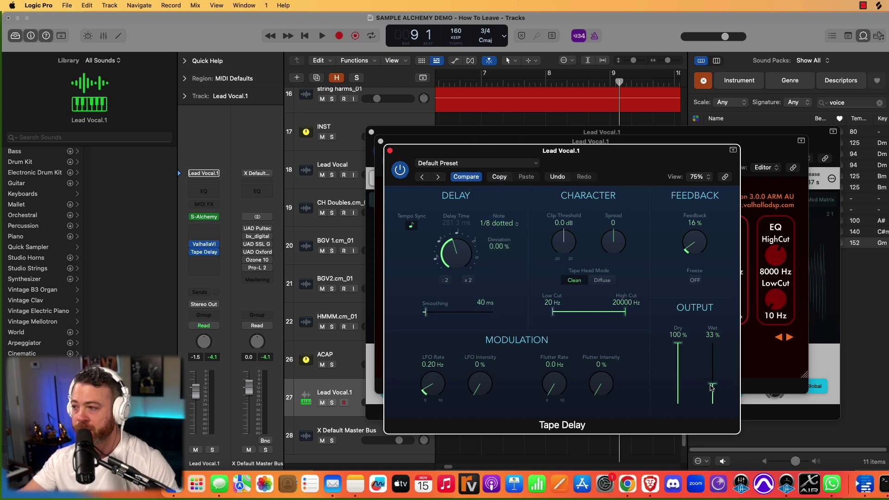
click(390, 150)
Set ValhallaVintageVerb's colour mode to 1980s.
drag(531, 147, 598, 168)
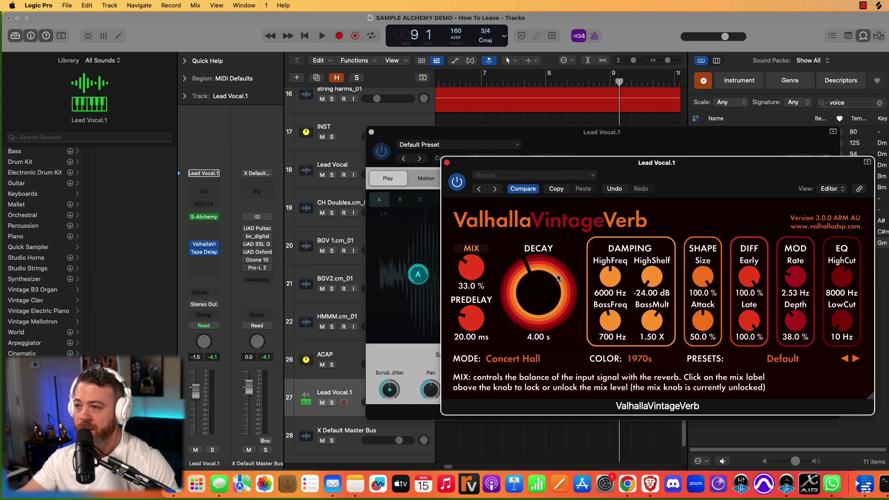
click(640, 358)
click(641, 371)
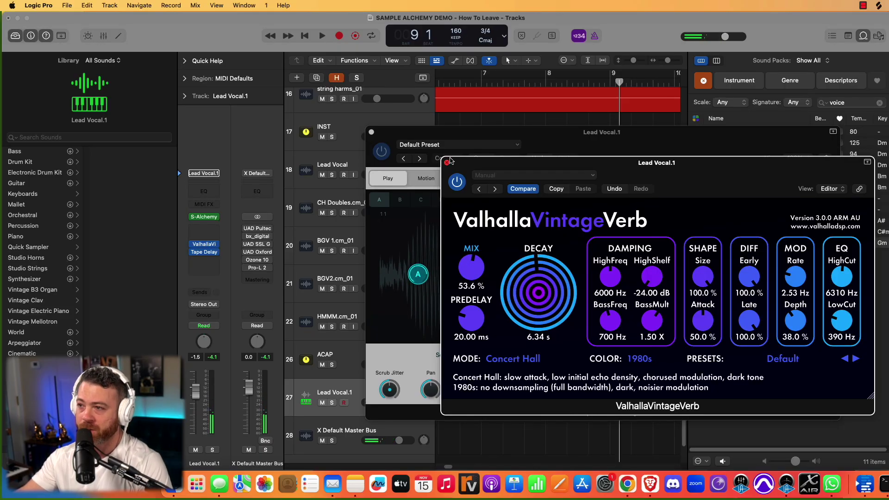
click(448, 162)
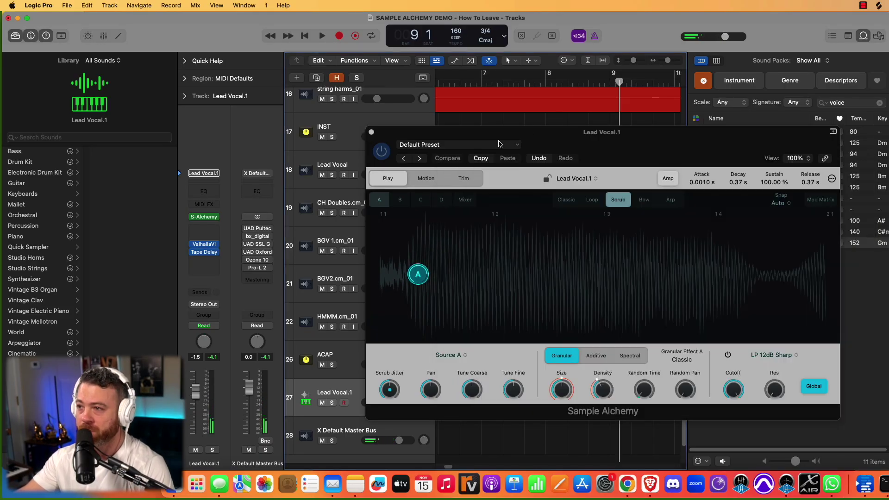
Insert a stereo Channel EQ and pull its high-cut band down to about 1040 Hz.
click(209, 263)
mouse_move(222, 460)
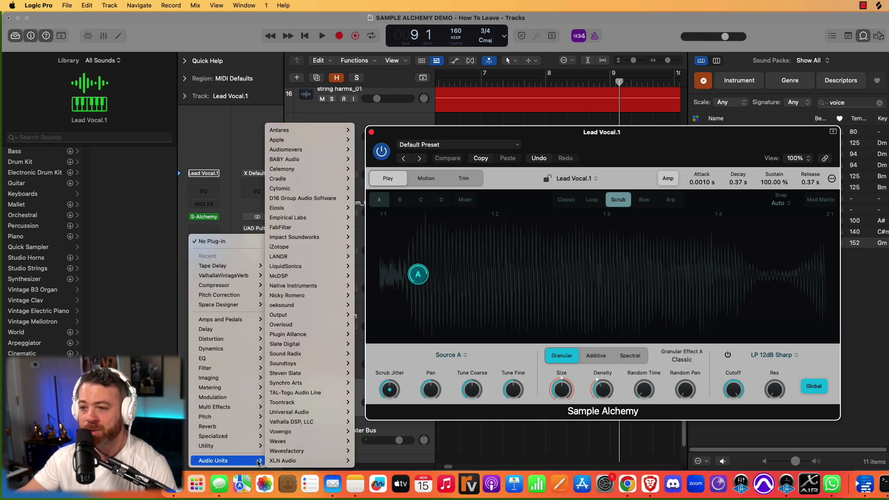
mouse_move(316, 442)
scroll(379, 435, down, 3)
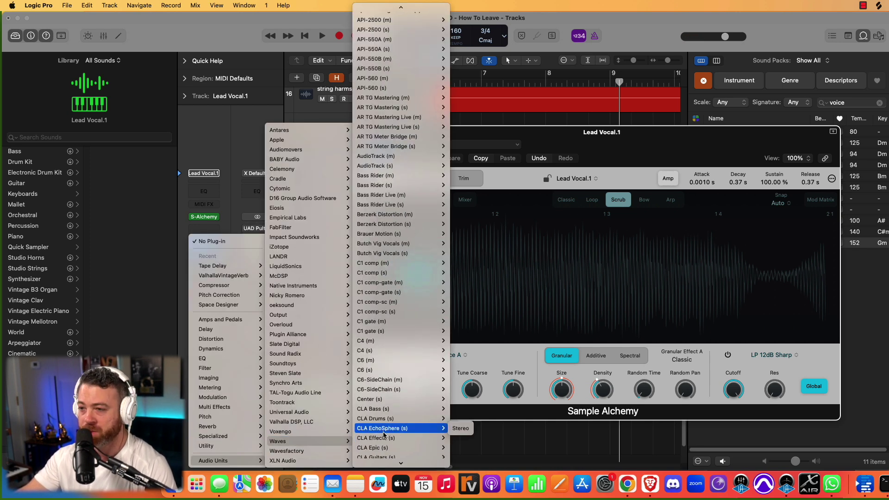
mouse_move(383, 430)
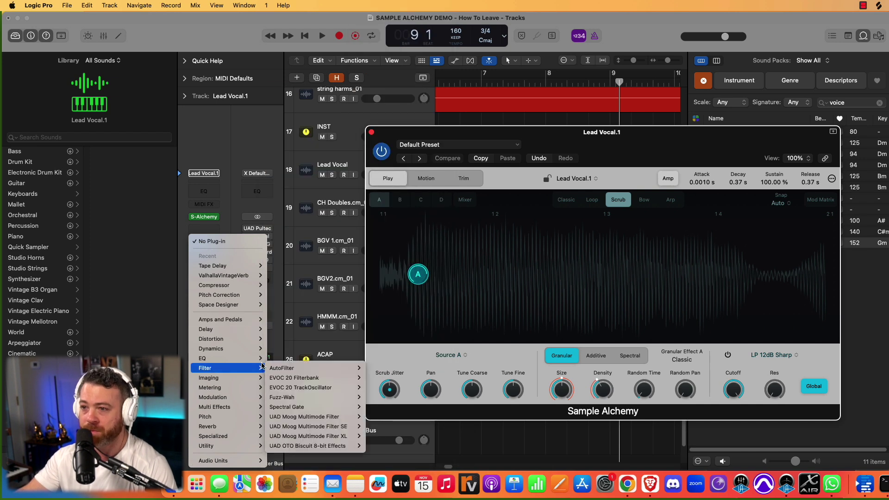
mouse_move(245, 358)
mouse_move(352, 10)
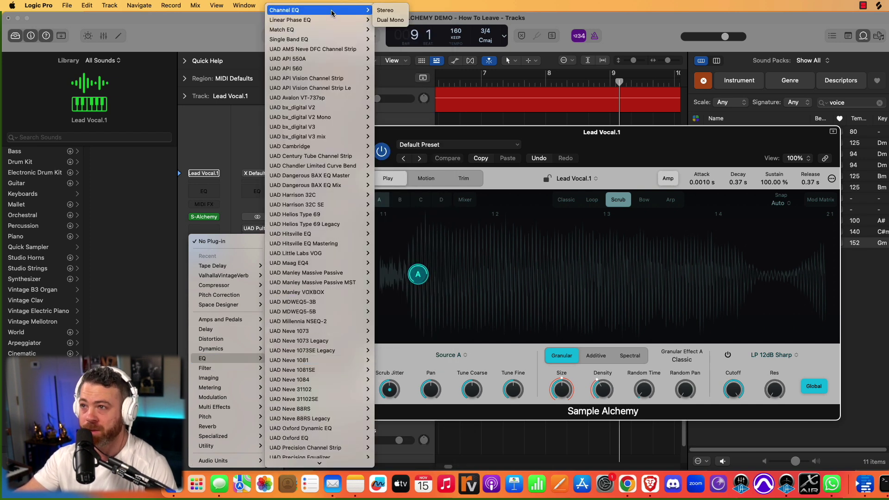
click(382, 11)
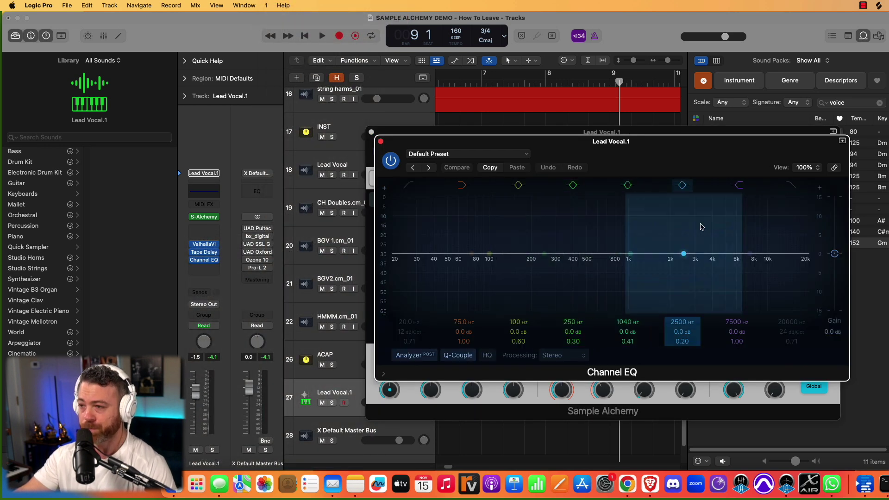
click(801, 275)
drag(800, 275, 624, 292)
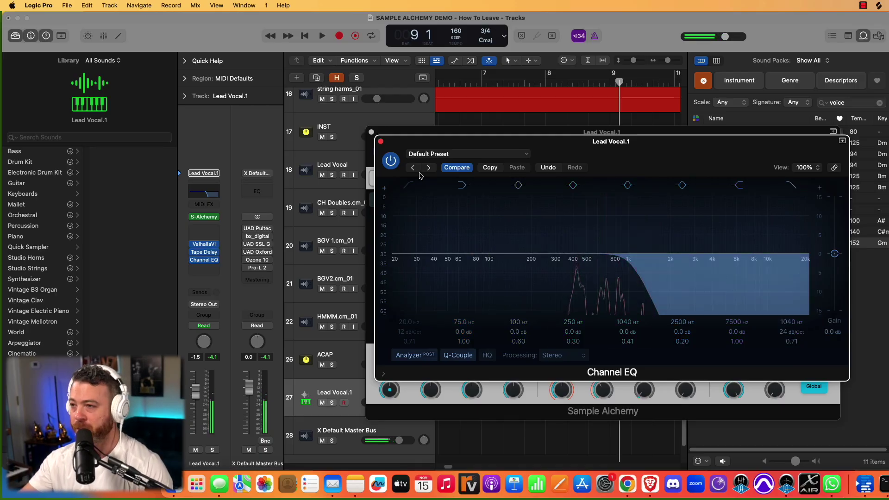
Sweep the Sample Alchemy scrub point toward the sample end and raise attack to 0.28 s.
click(380, 144)
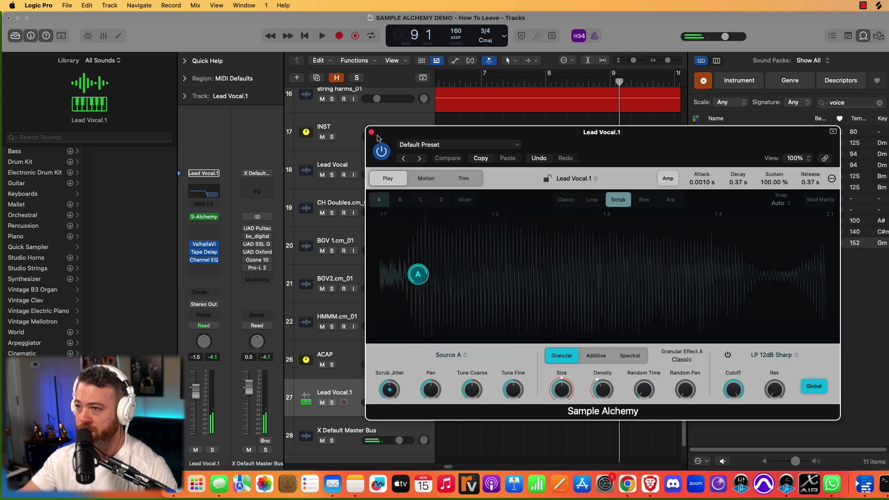
drag(397, 132, 376, 130)
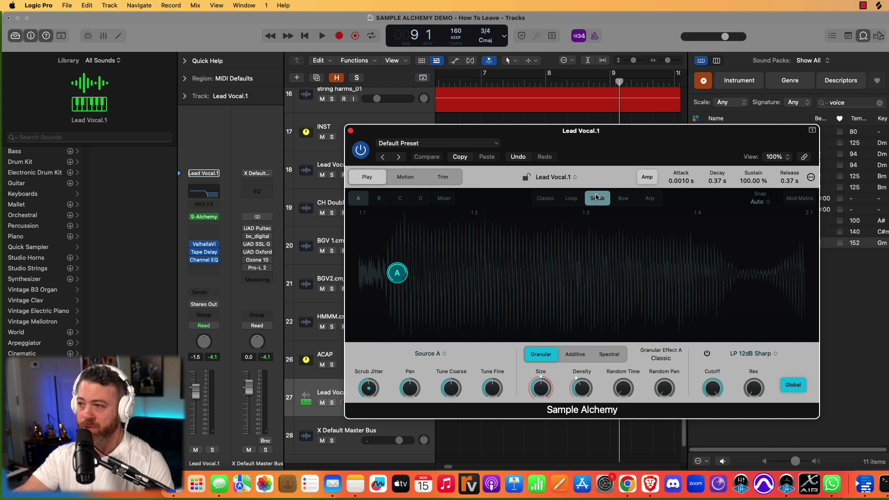
drag(398, 277, 488, 276)
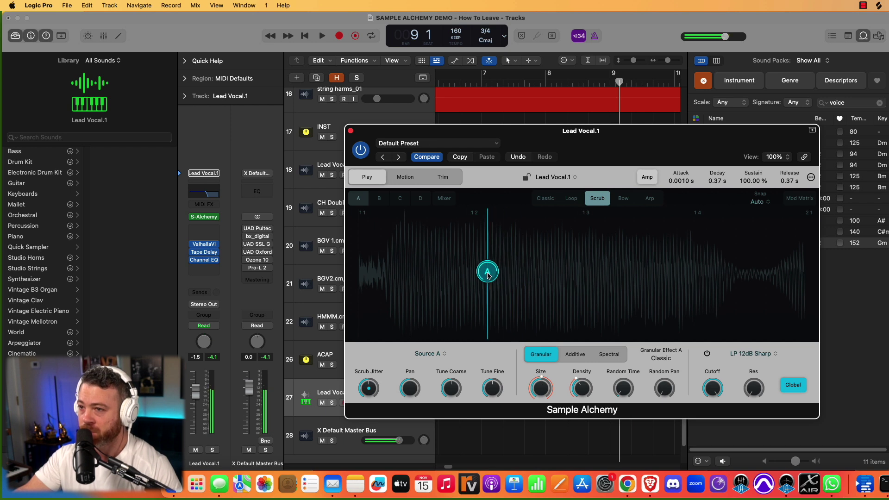
drag(488, 276, 550, 276)
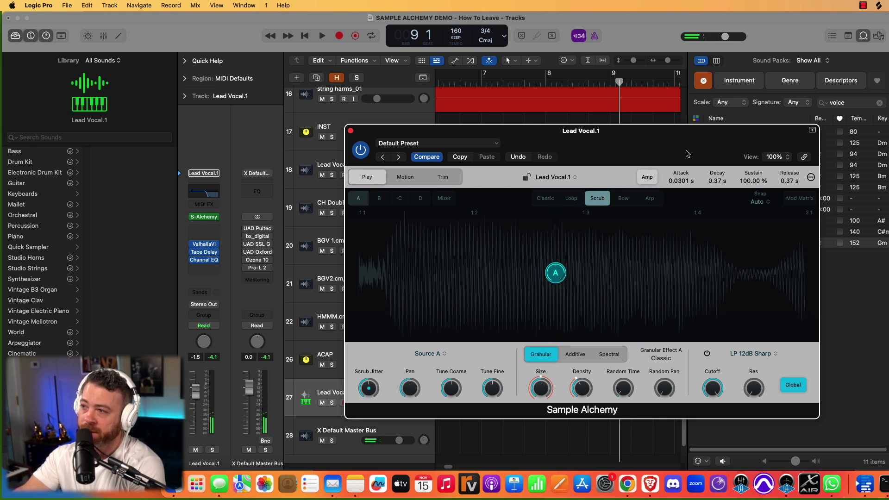
drag(688, 141, 688, 126)
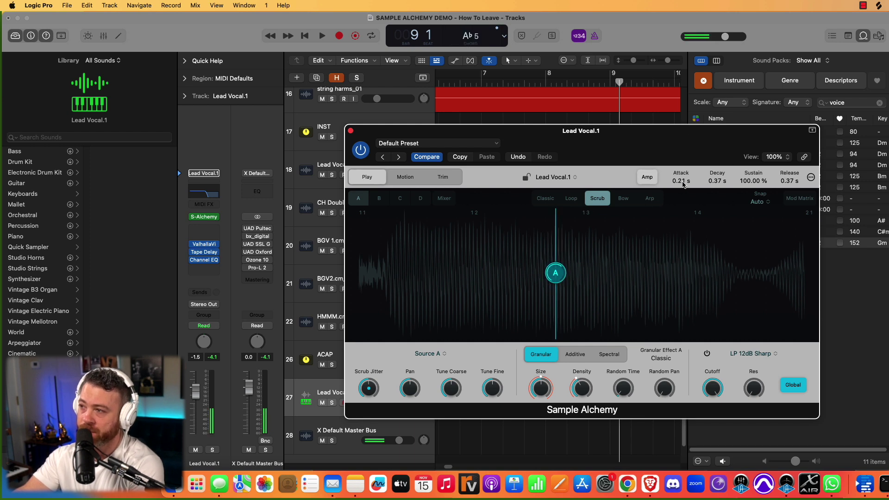
click(351, 131)
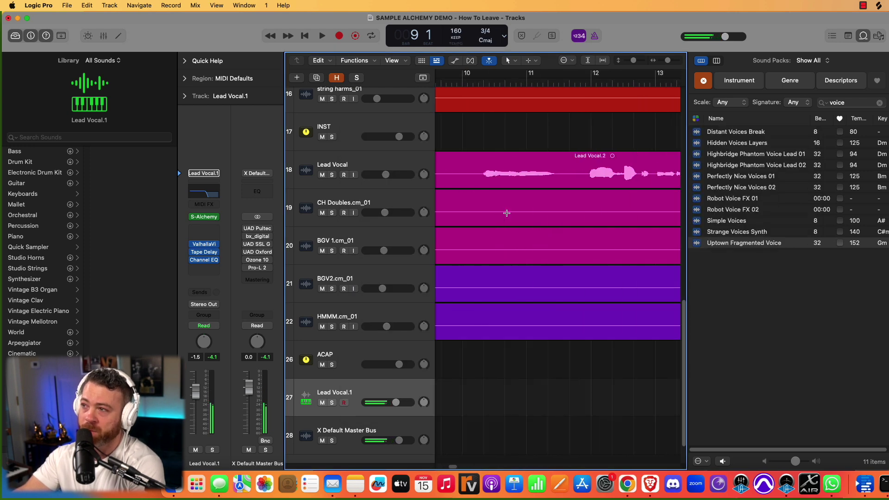
Record-arm Lead Vocal.1, record from bar 34, and ease its fader down to -3.9 dB.
scroll(528, 217, up, 15)
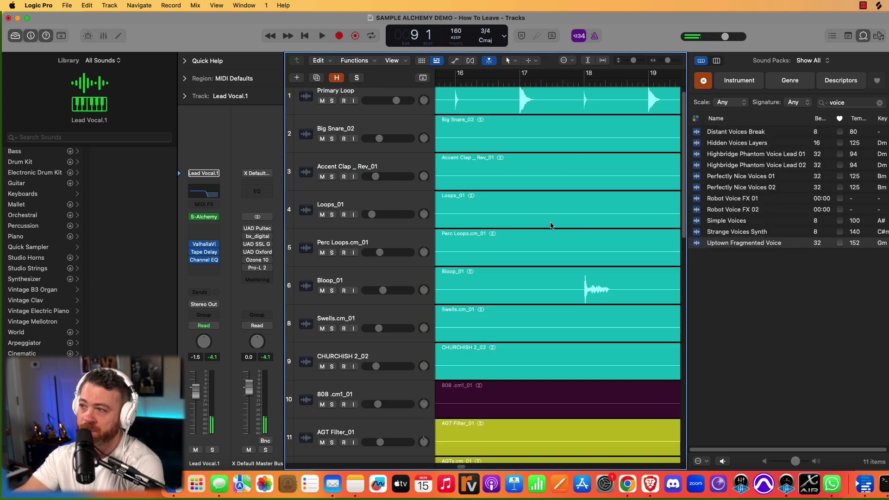
scroll(554, 222, right, 15)
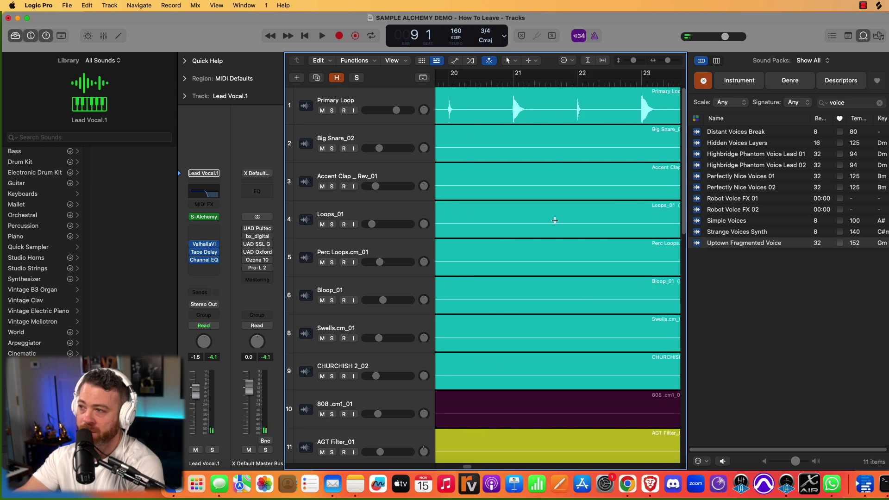
scroll(553, 220, right, 8)
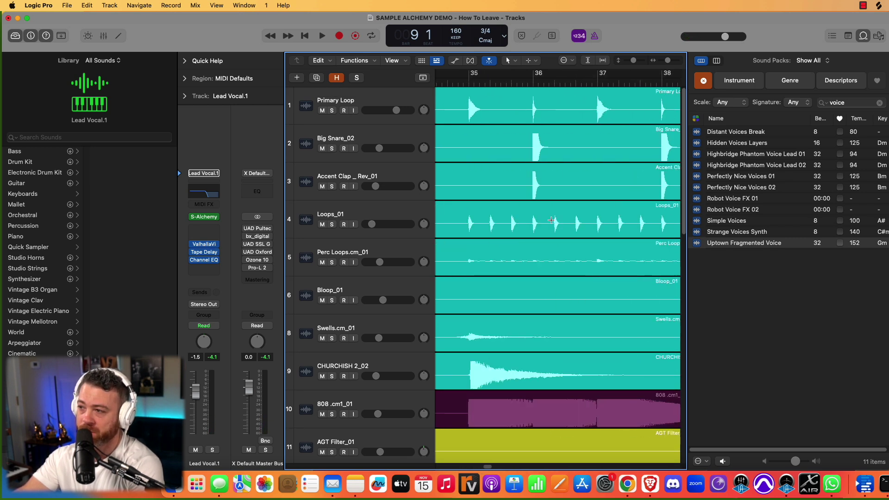
scroll(348, 313, down, 15)
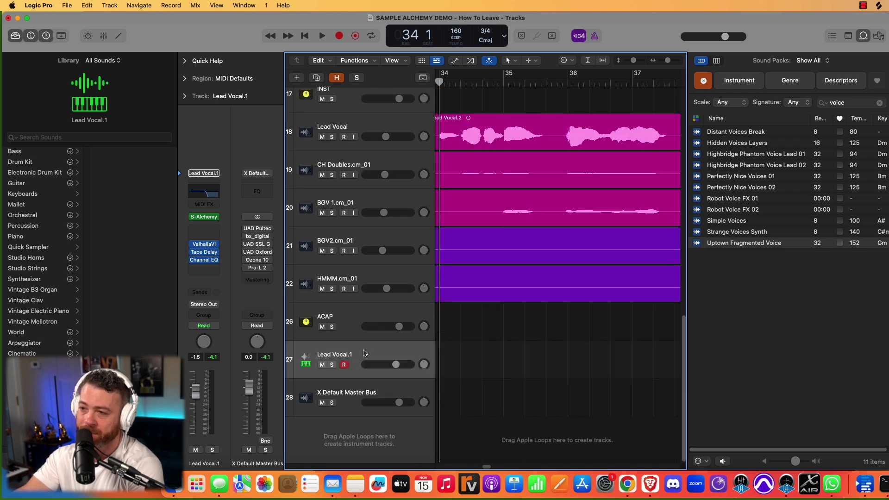
click(365, 349)
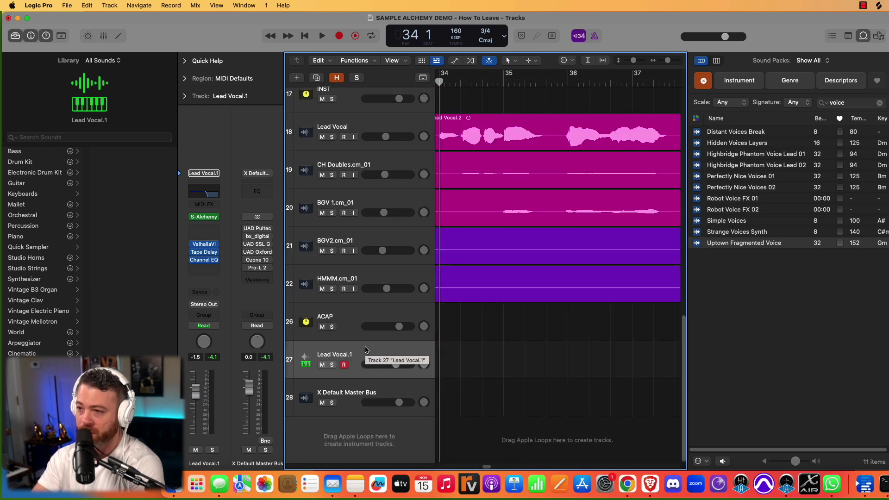
key(r)
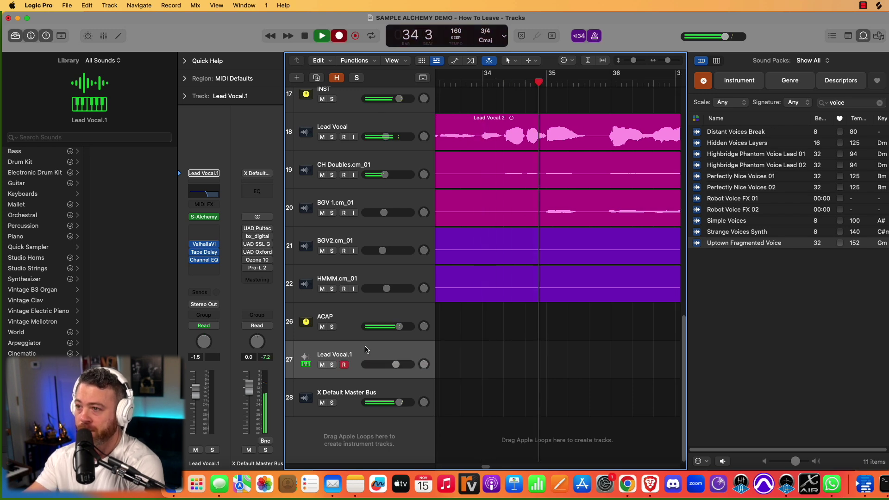
drag(396, 364, 392, 364)
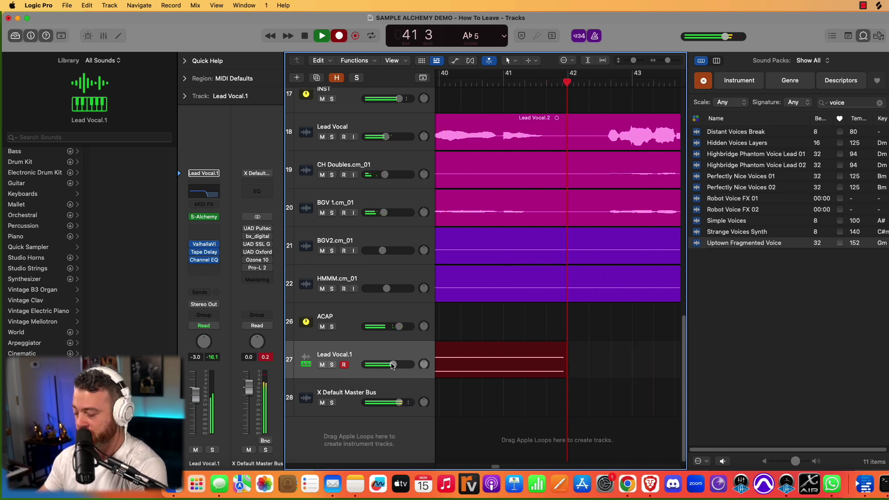
drag(390, 365, 386, 366)
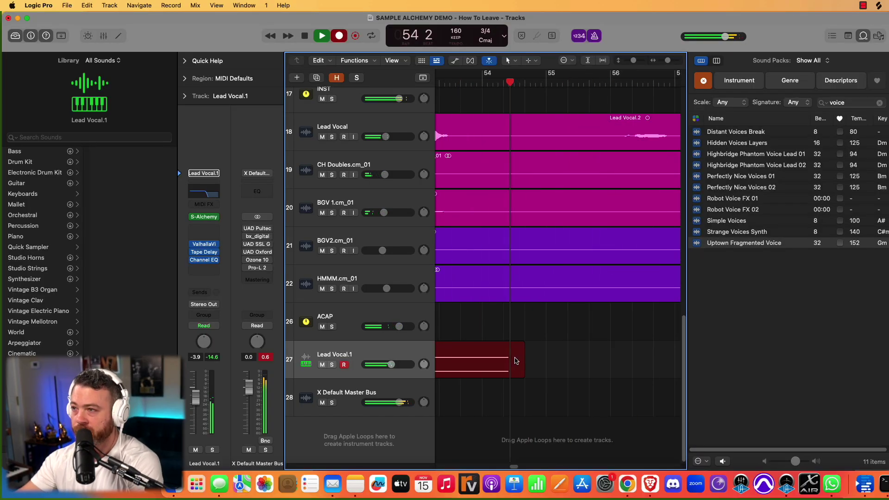
Stop the recording and return the playhead to bar 34.
key(space)
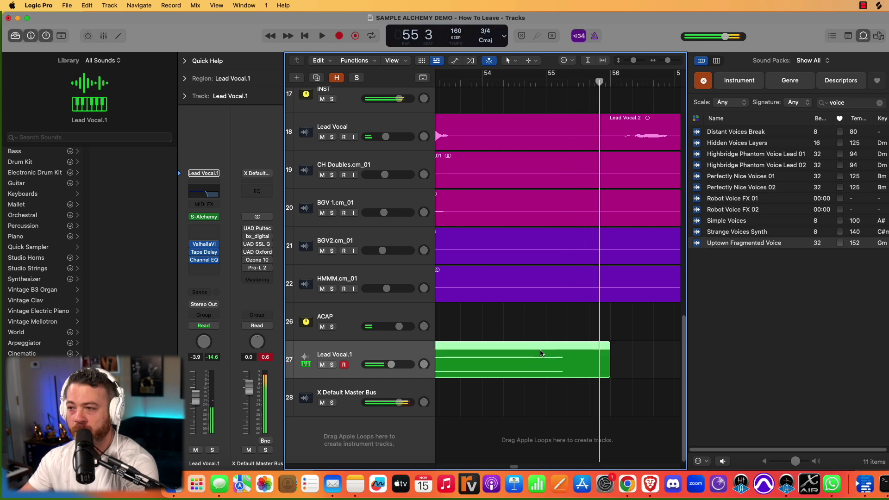
scroll(544, 353, down, 5)
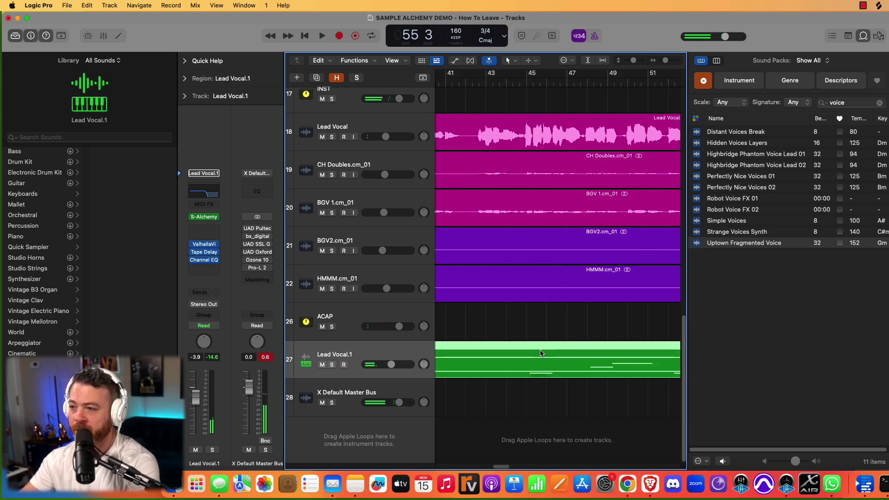
scroll(539, 353, left, 2)
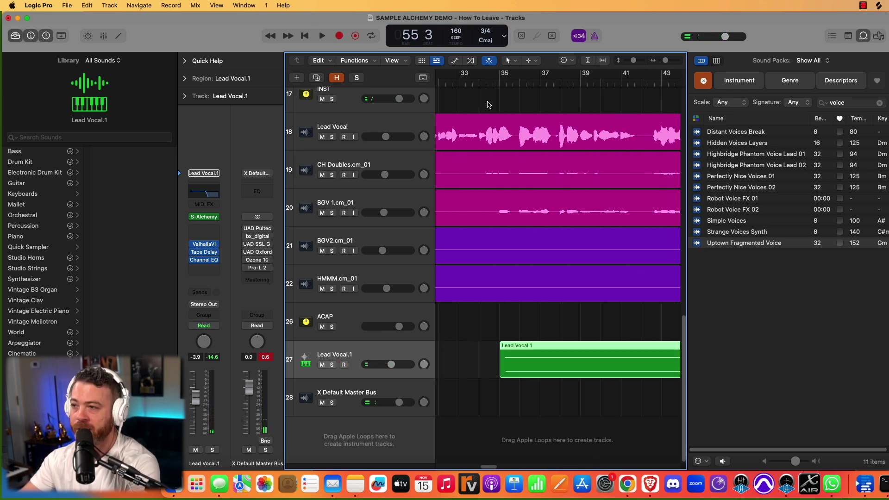
click(486, 82)
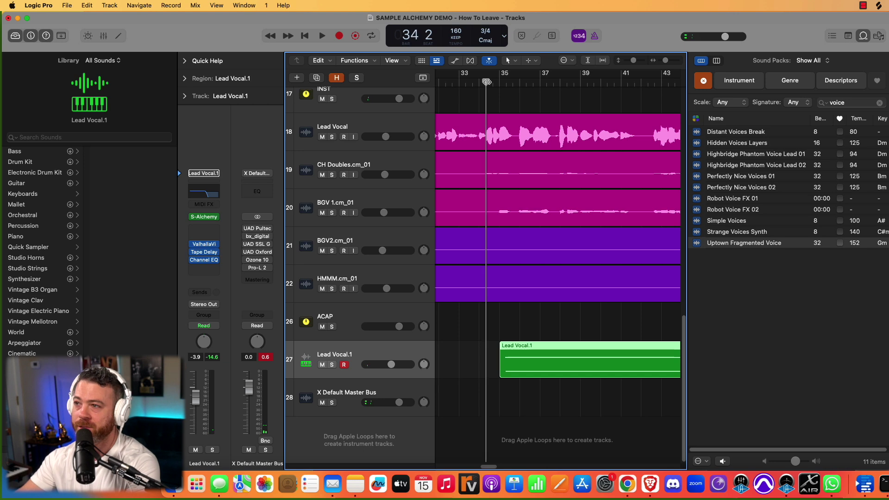
click(456, 361)
Play the take back, lower the track to -6.2 dB, and begin renaming it pad.
key(space)
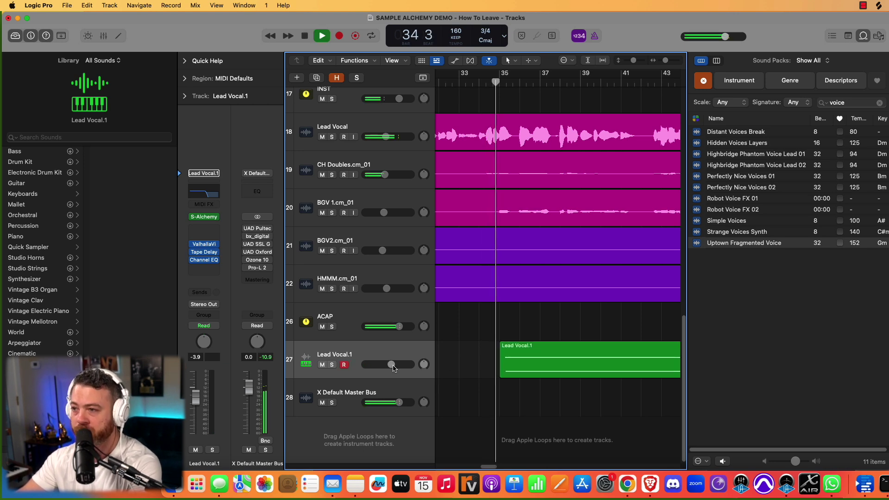
drag(391, 365, 386, 364)
key(space)
double_click(348, 355)
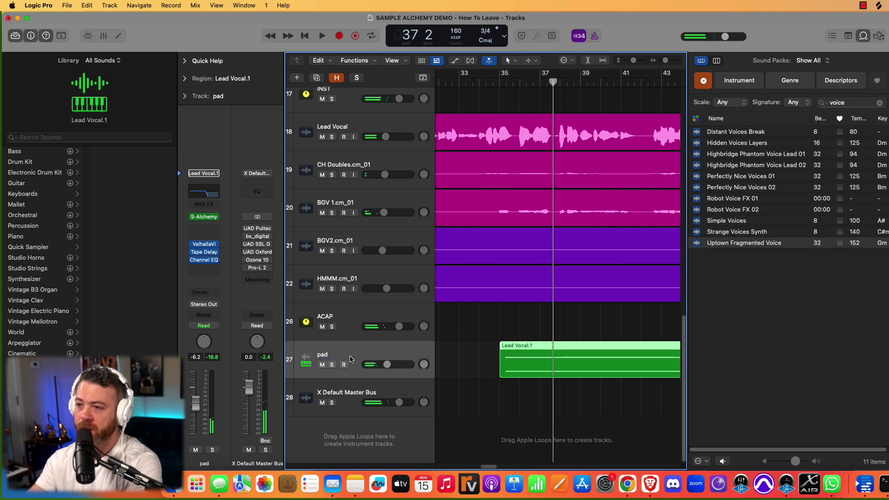
Create a new software instrument track (28) and load an empty Sample Alchemy as its instrument.
click(298, 79)
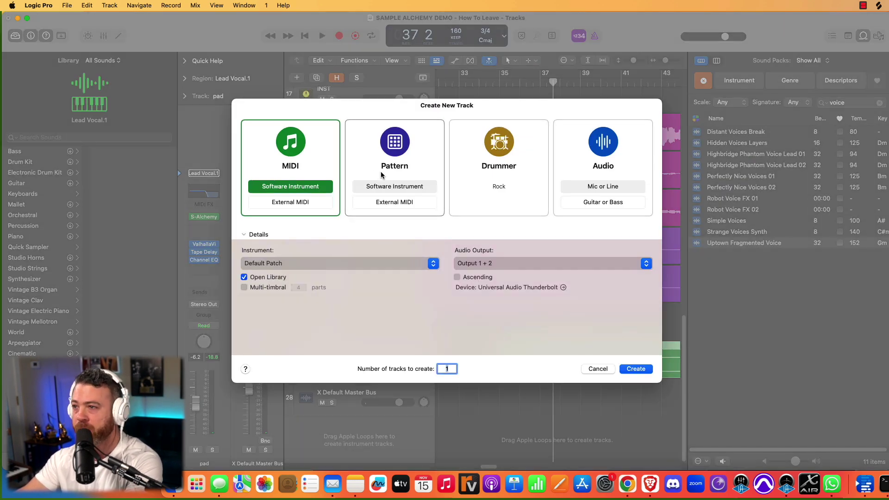
click(635, 369)
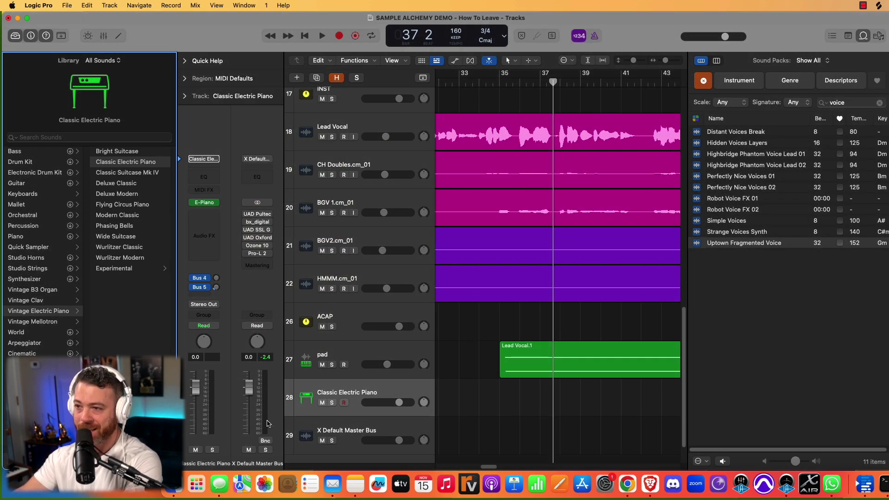
scroll(361, 438, down, 2)
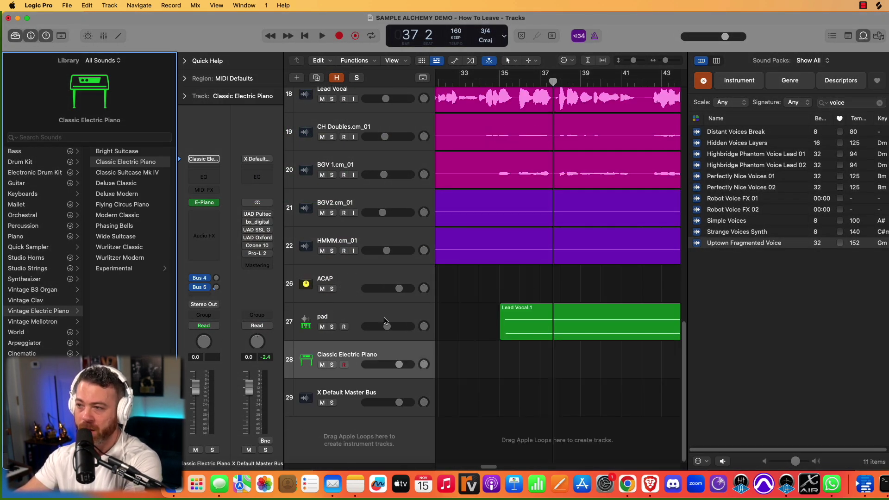
click(217, 203)
mouse_move(282, 281)
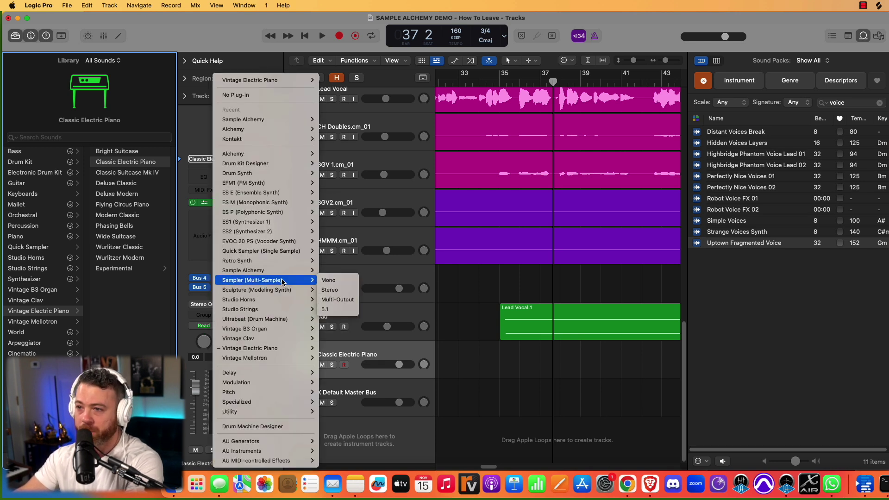
click(328, 271)
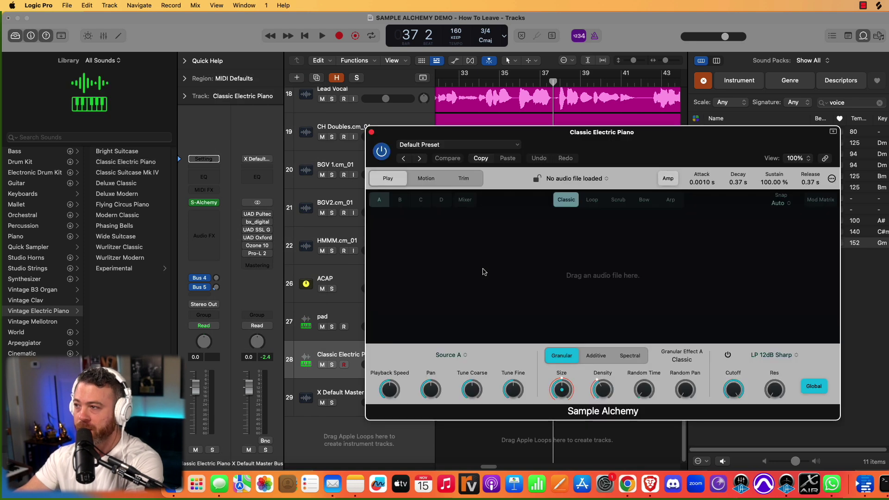
Move the Sample Alchemy window aside and clear the voice filter from the Loop Browser search.
drag(666, 135, 349, 125)
scroll(598, 245, up, 10)
scroll(503, 364, down, 1)
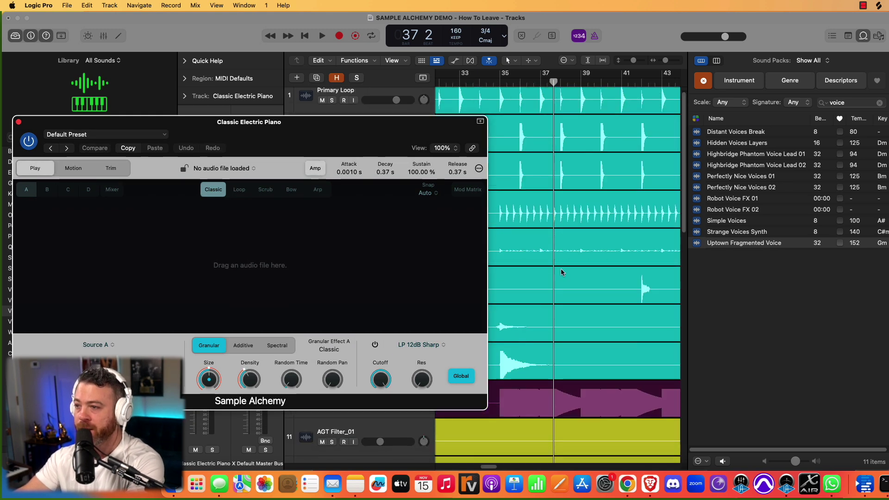
drag(427, 147, 590, 342)
drag(528, 316, 521, 120)
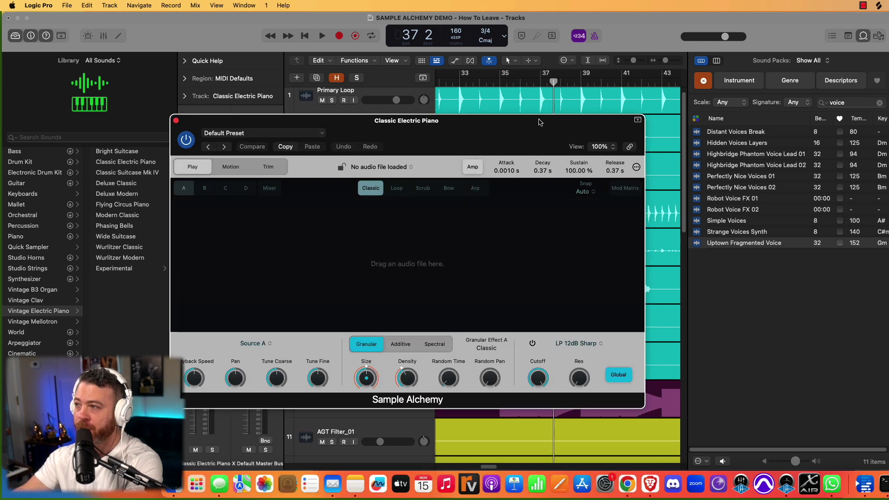
click(879, 104)
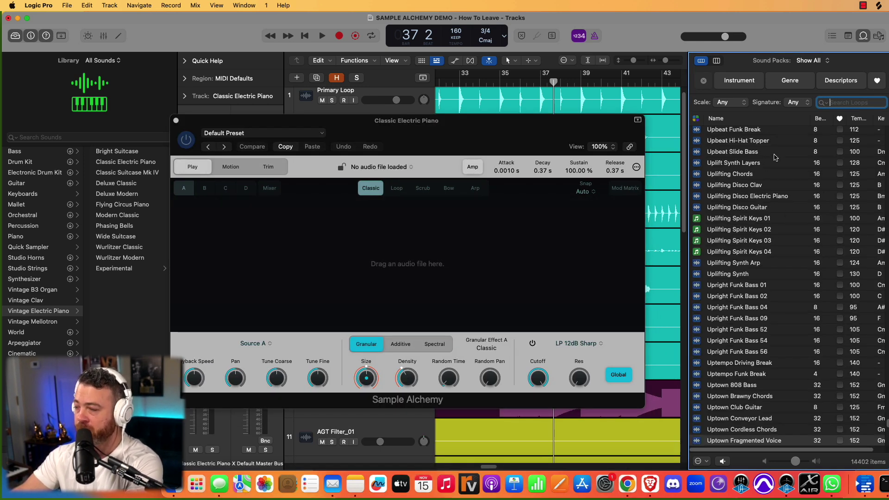
Audition loops from Upbeat Slide Bass to US Ambulance Siren 01, then stop the preview.
click(774, 153)
click(775, 164)
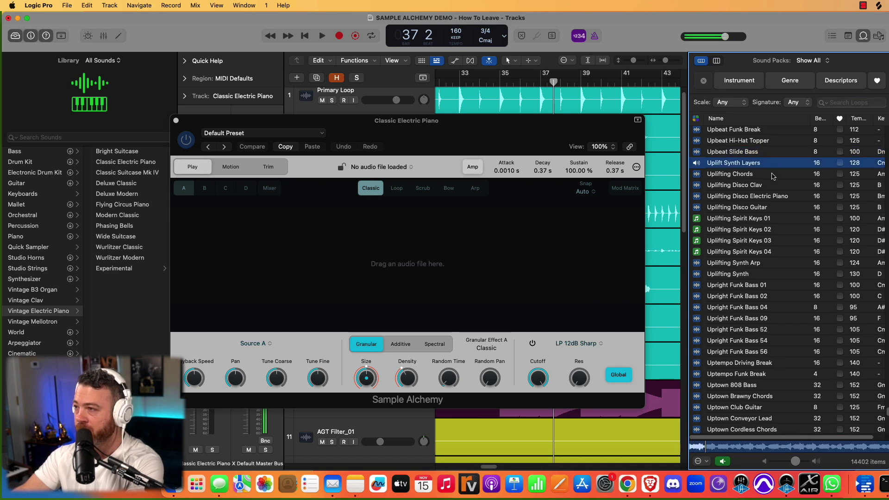
click(773, 175)
click(778, 188)
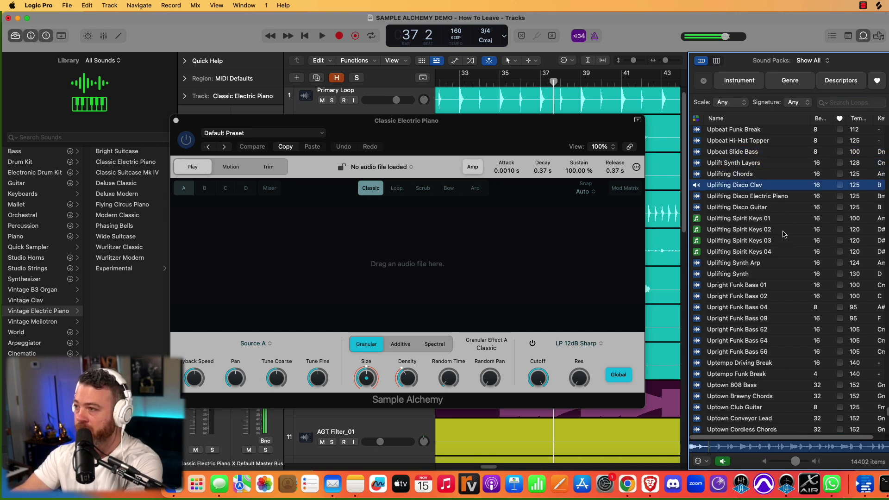
click(783, 208)
click(781, 274)
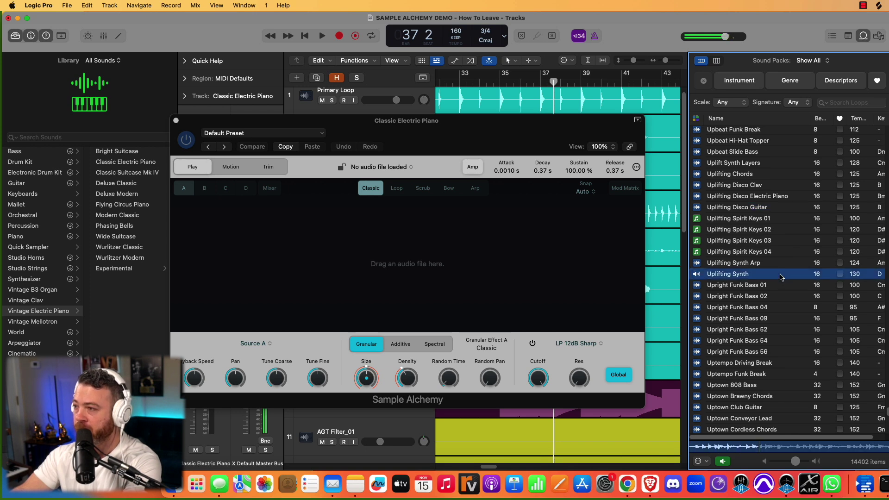
click(782, 289)
scroll(782, 305, down, 5)
click(782, 296)
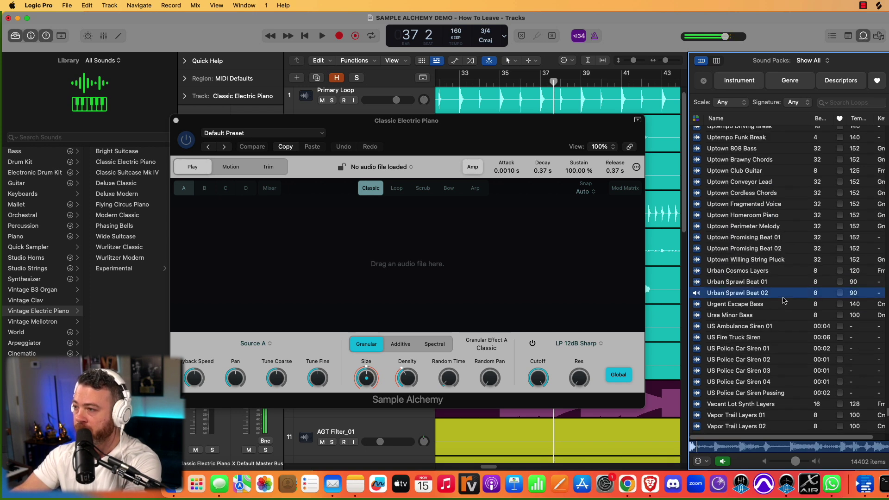
click(781, 325)
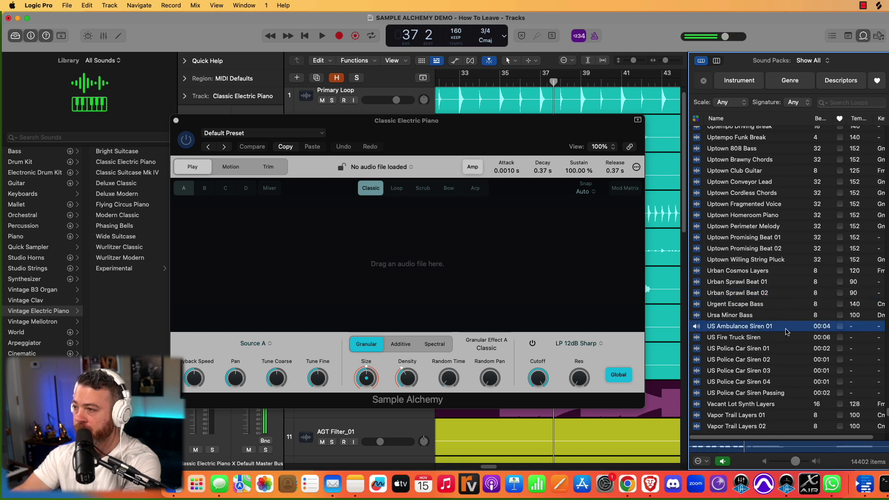
click(785, 330)
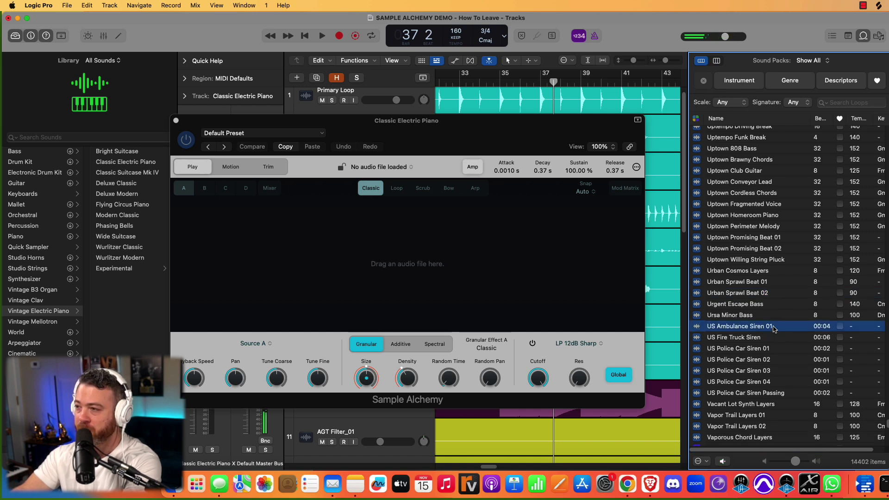
Load US Ambulance Siren 01 into Sample Alchemy and play it while moving the A node.
drag(771, 330, 450, 284)
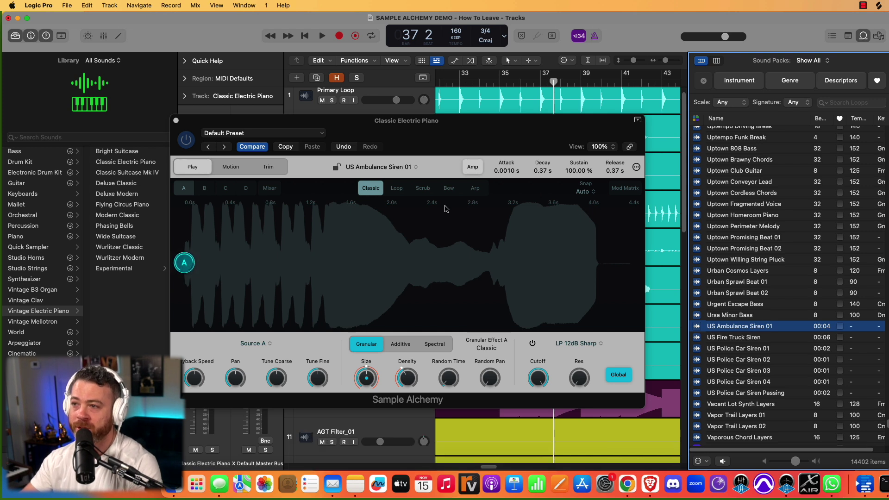
click(185, 263)
drag(290, 264, 205, 250)
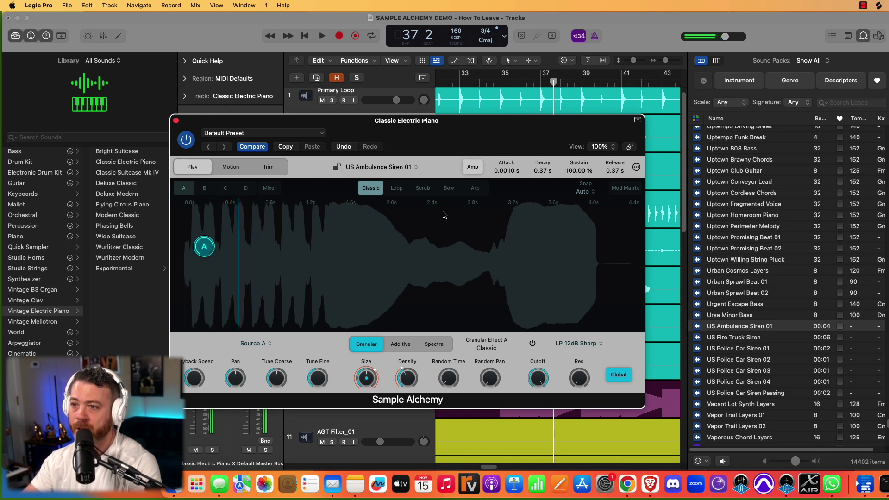
Switch the siren sample to Scrub playback with the position at about 2 seconds.
click(423, 188)
click(365, 247)
drag(365, 248, 381, 258)
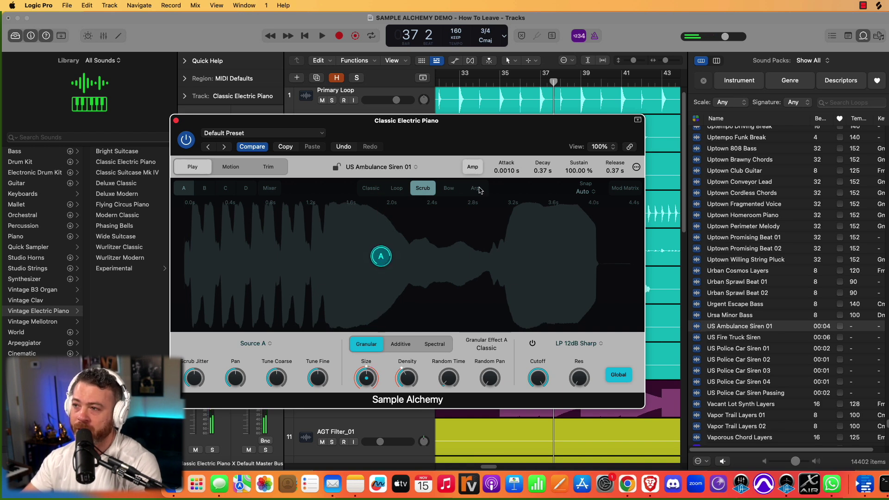
drag(479, 124, 519, 116)
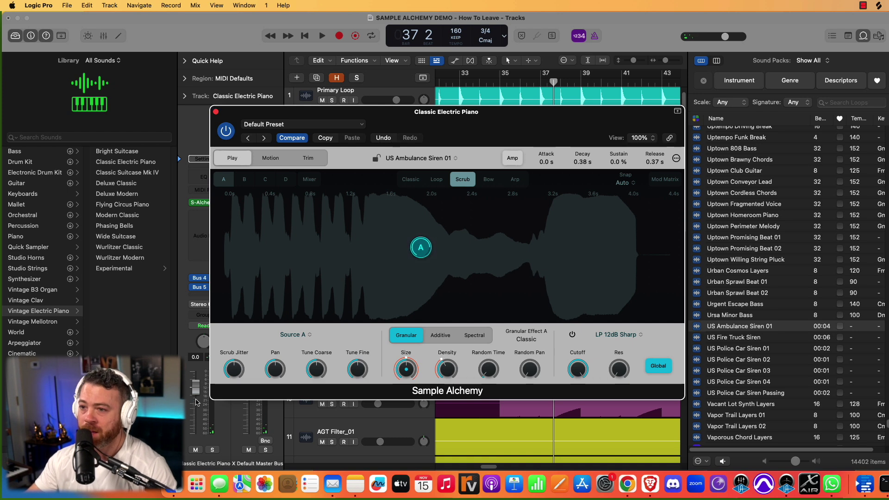
Give the siren a no-sustain envelope, enable the LP 12dB Sharp filter, and raise the track to +6.0 dB.
click(198, 393)
click(573, 335)
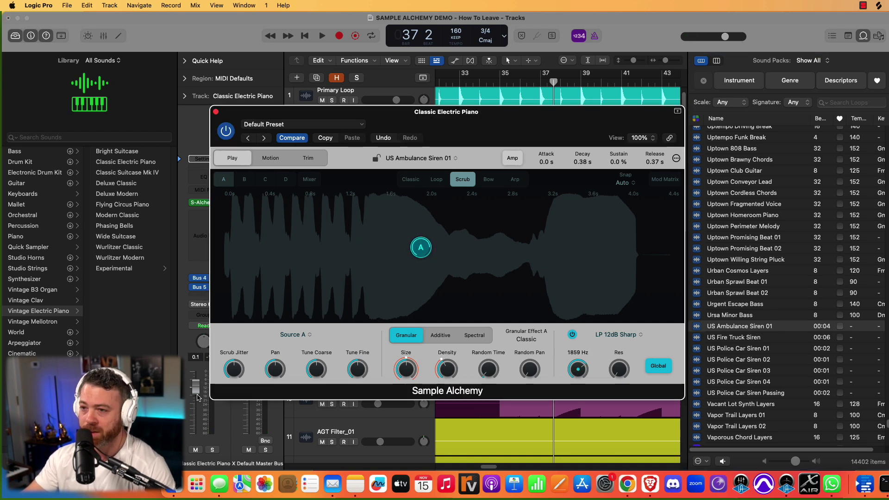
drag(196, 385, 202, 303)
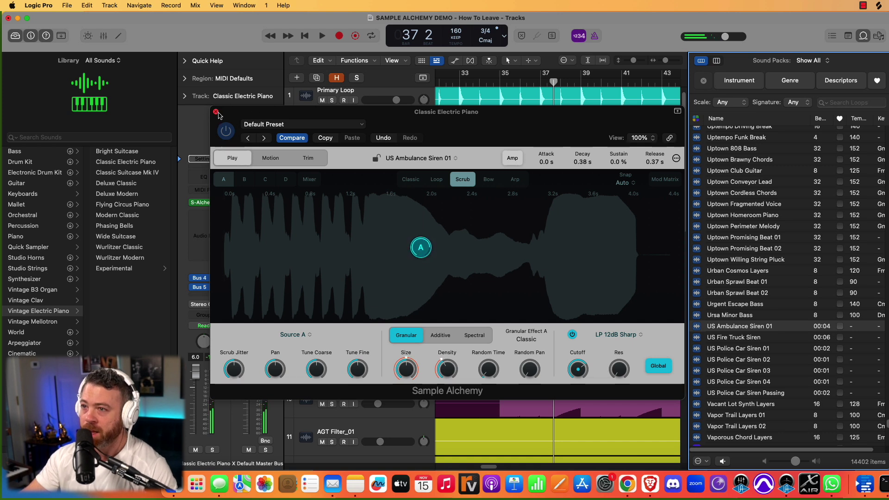
Insert ValhallaVintageVerb in stereo on track 28's first Audio FX slot.
drag(217, 115, 485, 115)
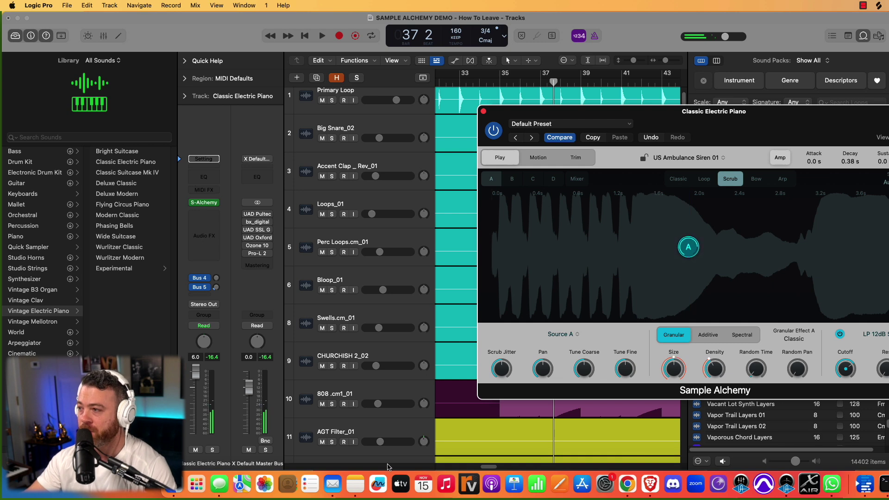
drag(597, 116, 432, 128)
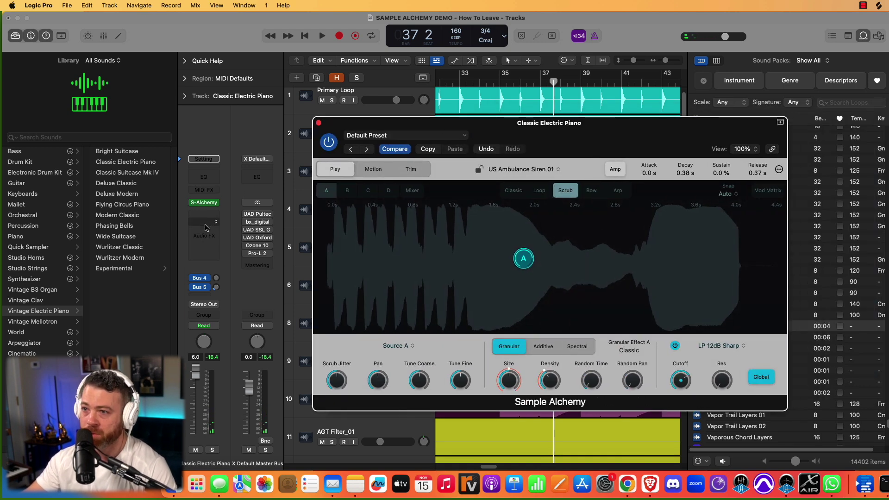
click(206, 226)
click(284, 274)
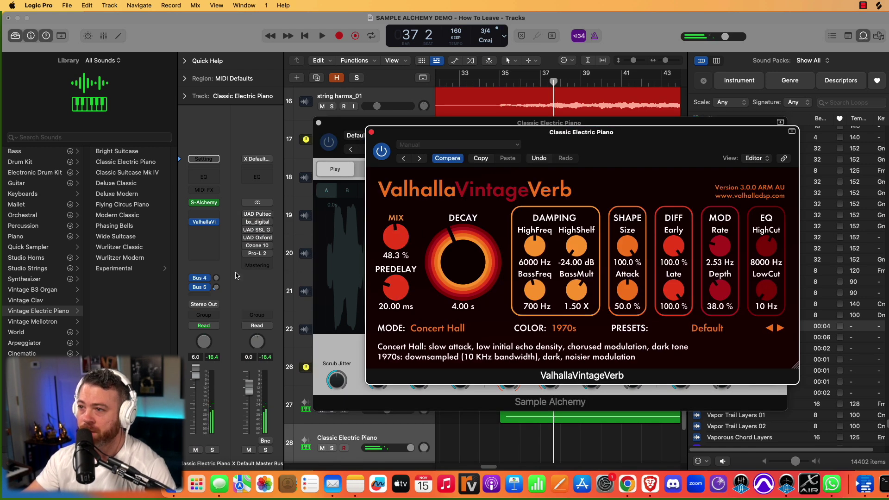
Add a Distortion effect with drive at 18 dB and close the plug-in windows.
click(211, 231)
mouse_move(227, 332)
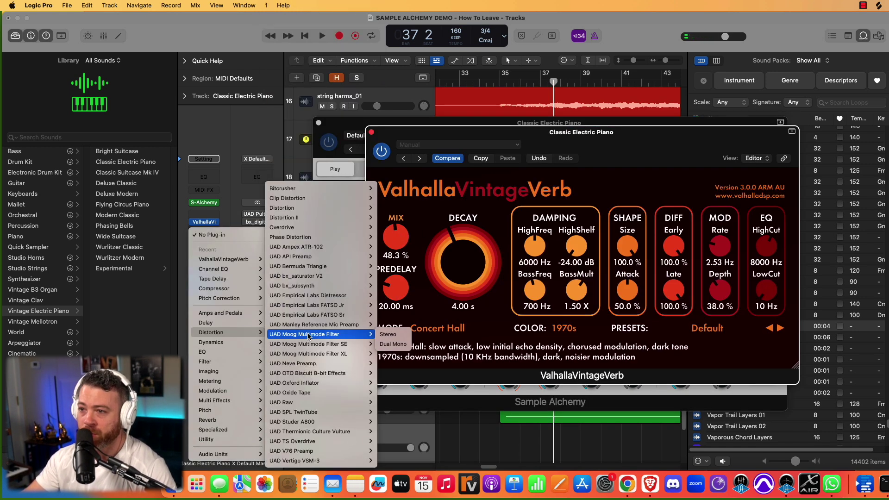
click(371, 250)
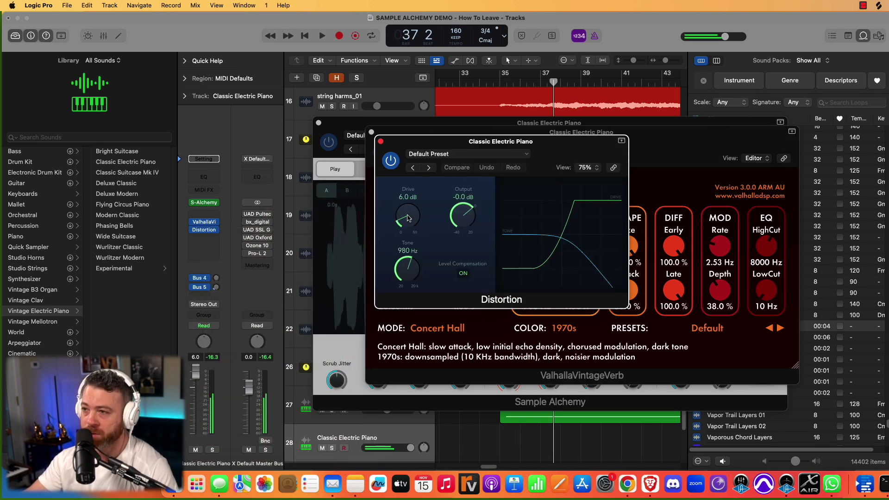
drag(408, 217, 404, 176)
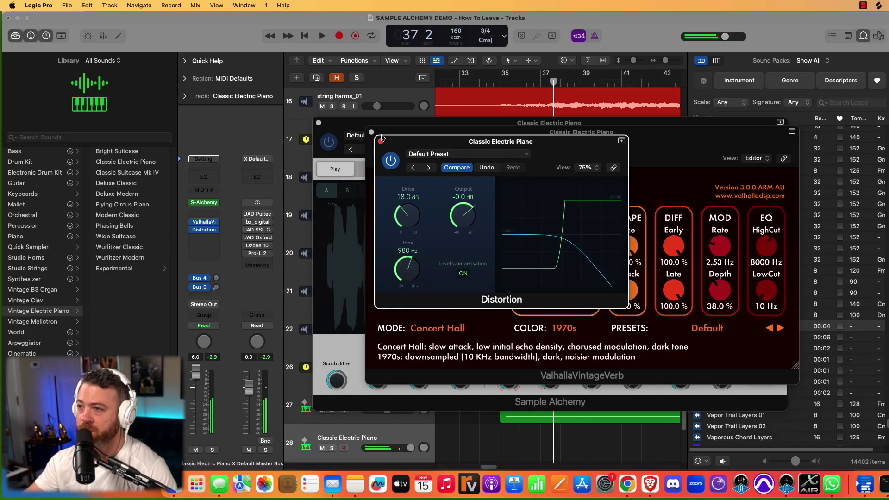
click(379, 140)
click(371, 132)
click(318, 122)
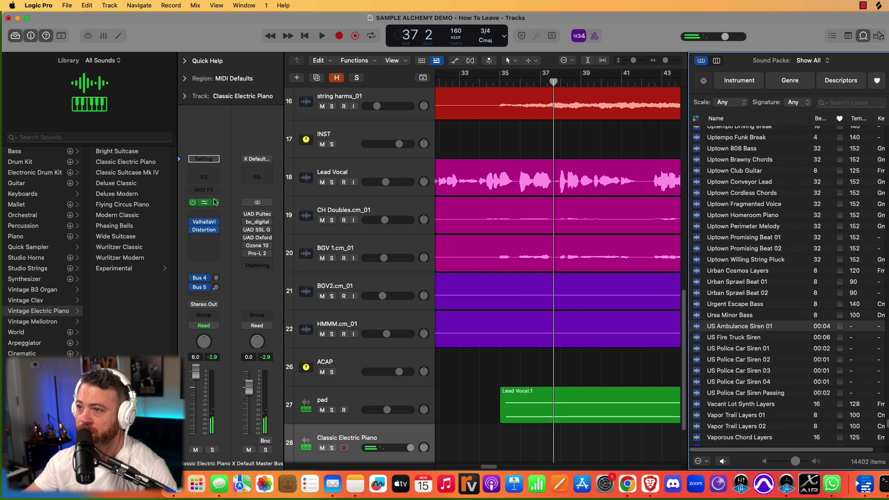
Add a stereo Chorus from the Modulation effects in the next slot.
click(206, 239)
mouse_move(232, 397)
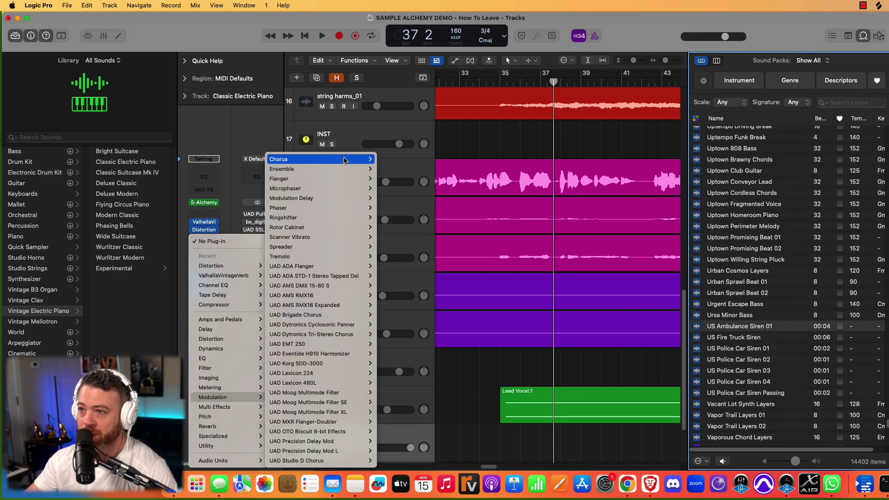
mouse_move(344, 160)
click(388, 160)
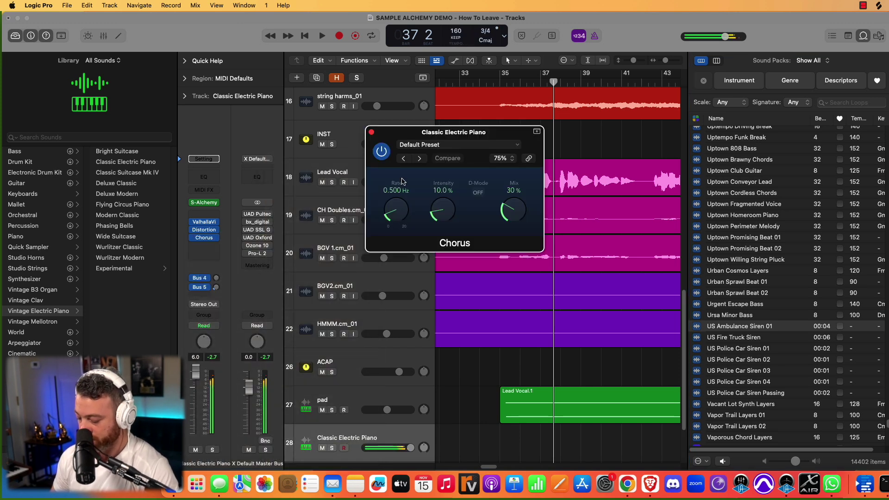
click(371, 132)
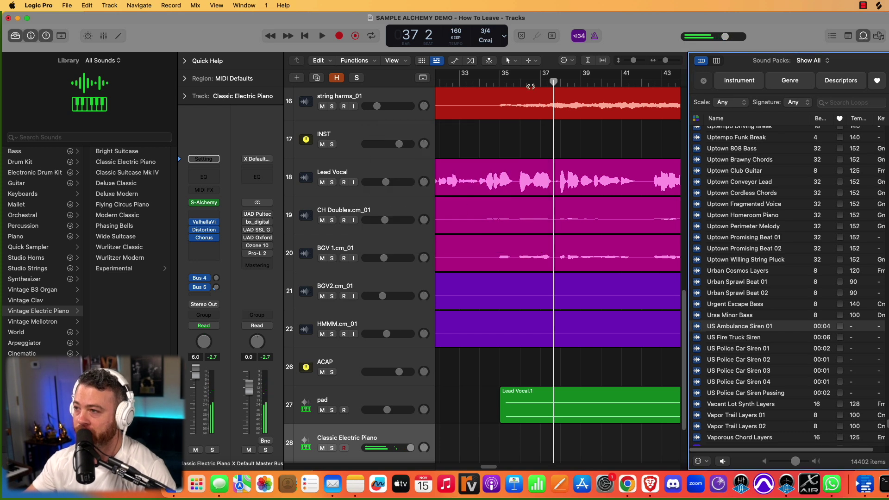
Record a short piano part starting from bar 33.
click(499, 80)
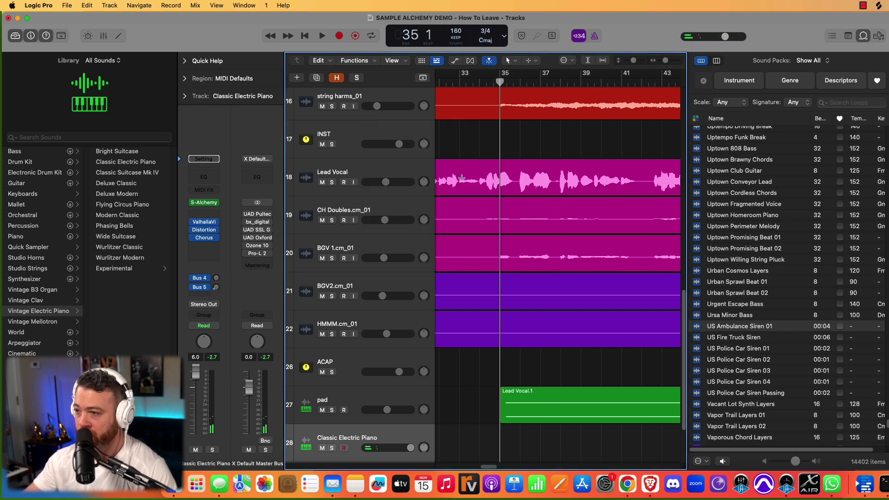
click(480, 81)
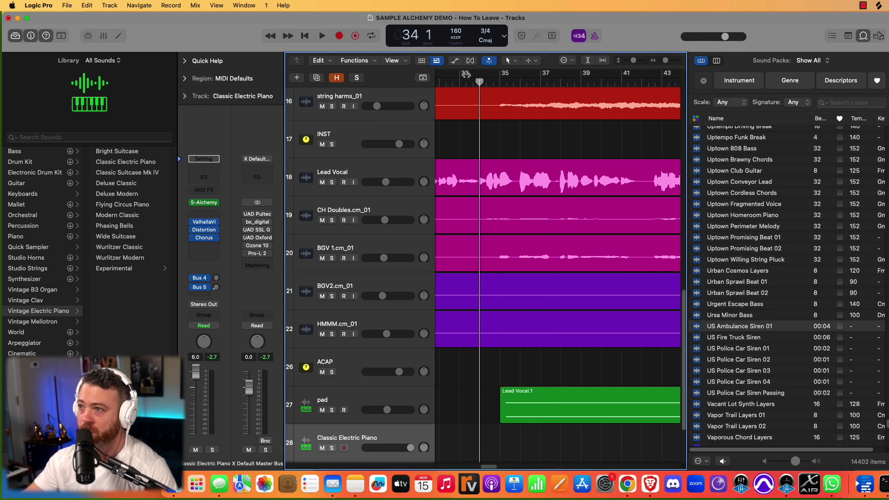
click(461, 81)
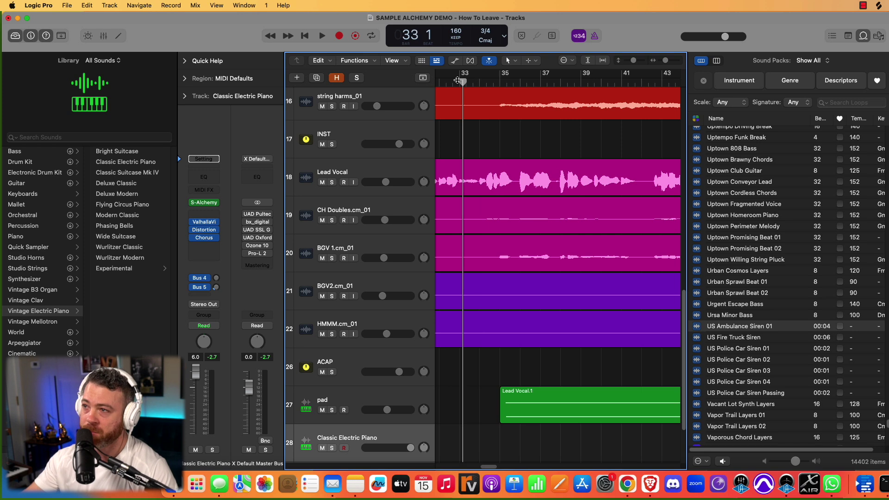
click(339, 39)
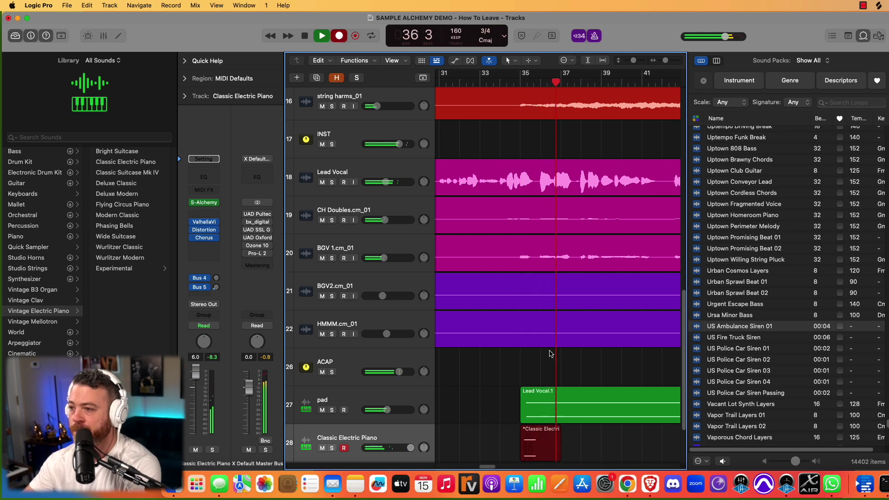
key(space)
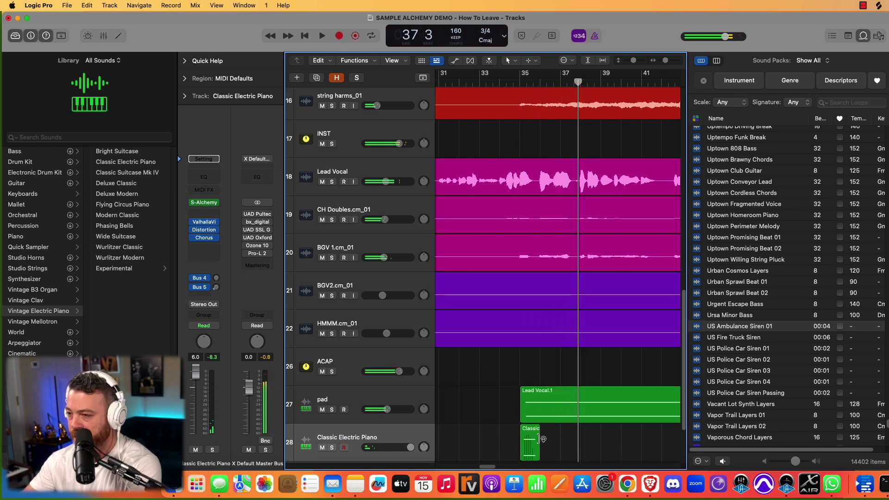
Quantize the recorded piano region to 1/1 Note in the Region inspector.
click(538, 441)
click(183, 79)
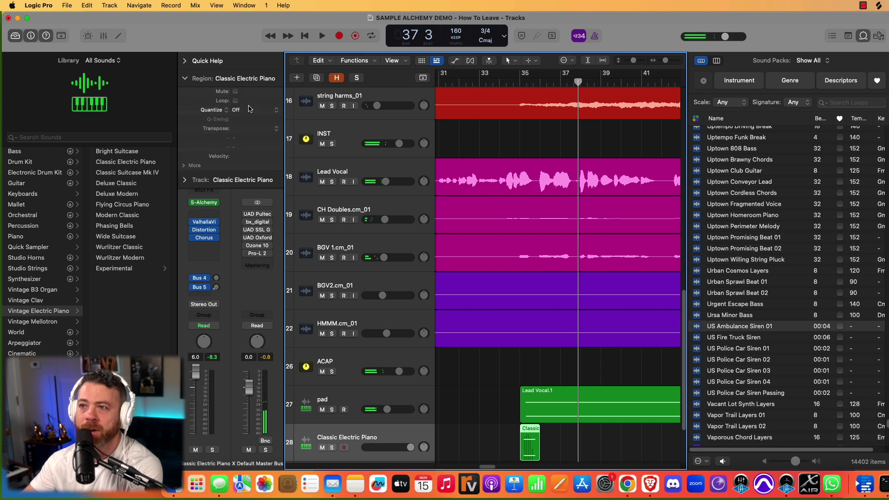
click(185, 61)
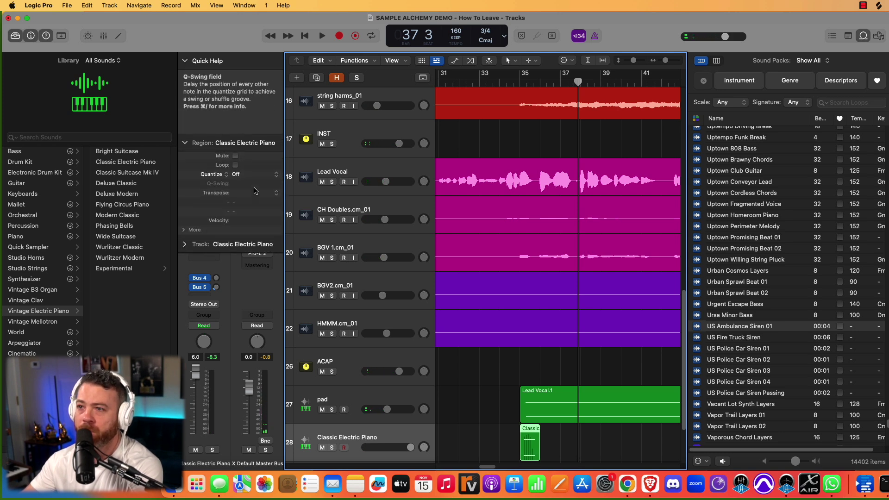
click(245, 175)
click(254, 190)
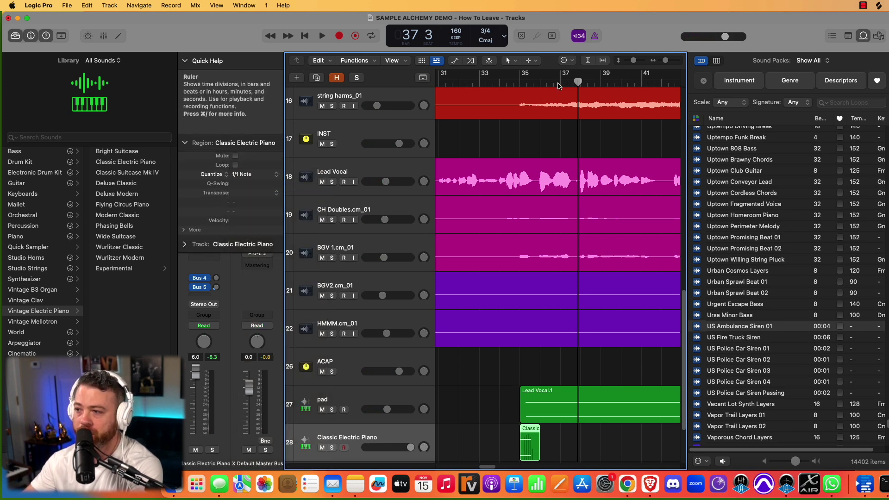
Play back the part and lower the piano track volume to -0.7 dB.
key(space)
drag(410, 447, 393, 449)
key(space)
key(space)
scroll(463, 416, down, 2)
key(space)
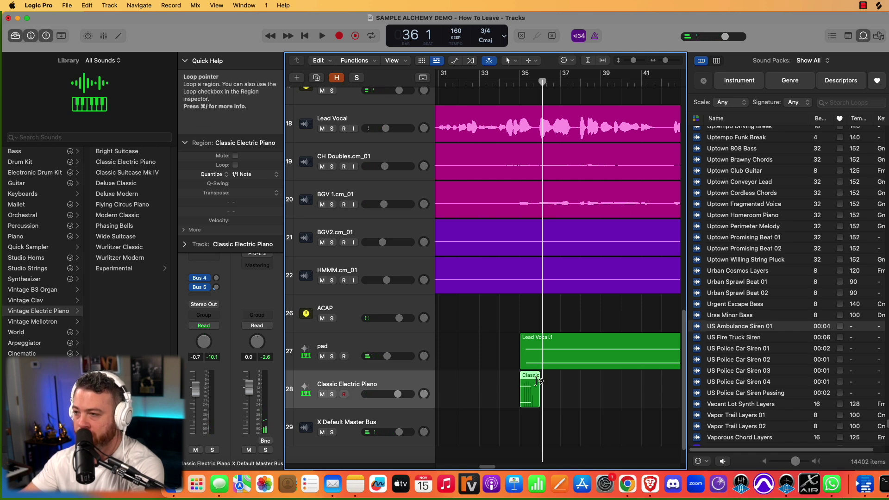
Bounce the piano region in place to a new Classic Electric Piano_bip audio track and audition it.
right_click(536, 383)
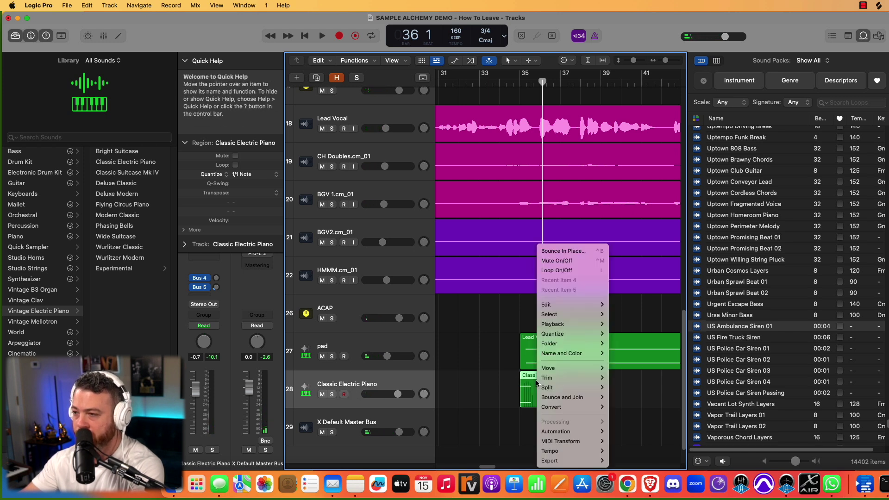
click(577, 251)
click(519, 325)
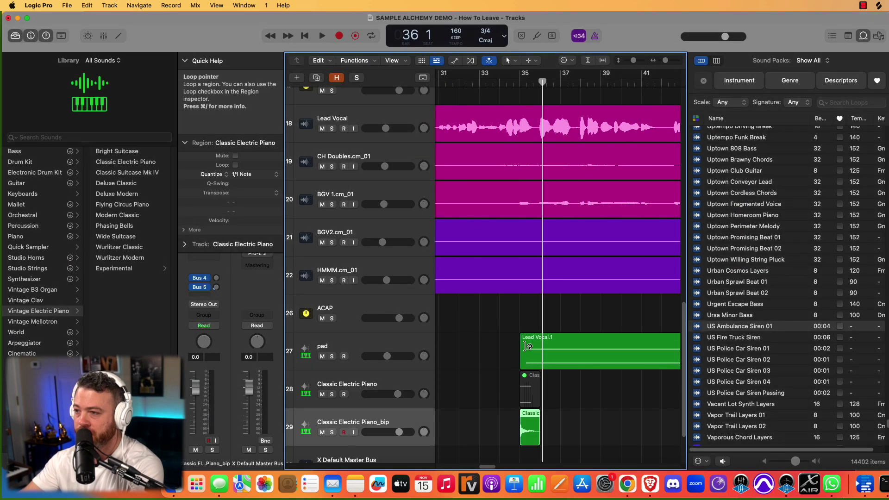
ctrl+alt+click(483, 340)
key(space)
ctrl+alt+click(482, 340)
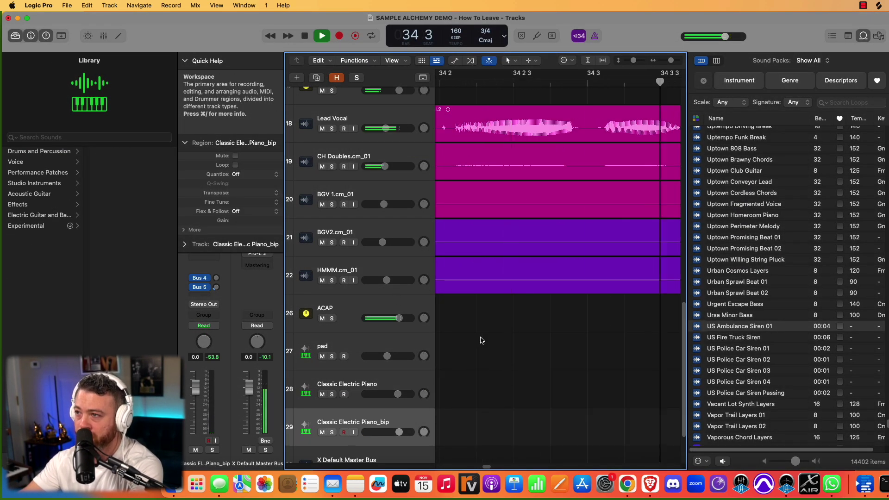
key(space)
scroll(533, 345, up, 15)
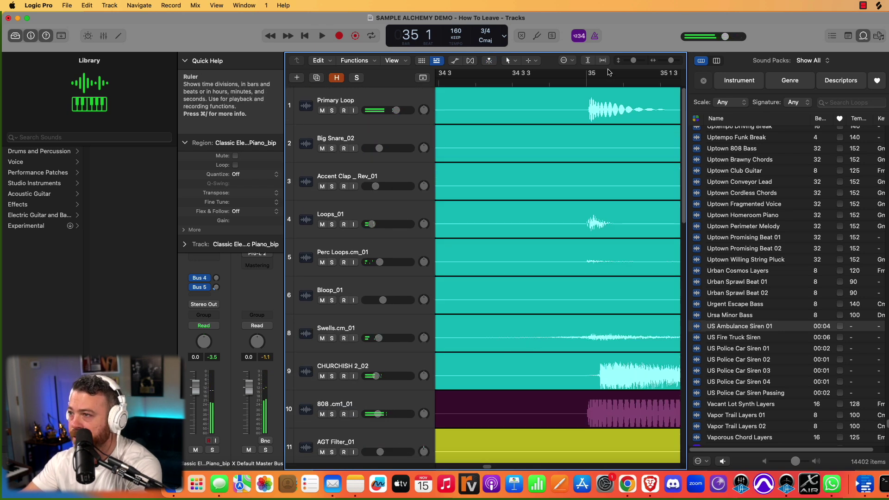
scroll(576, 262, down, 15)
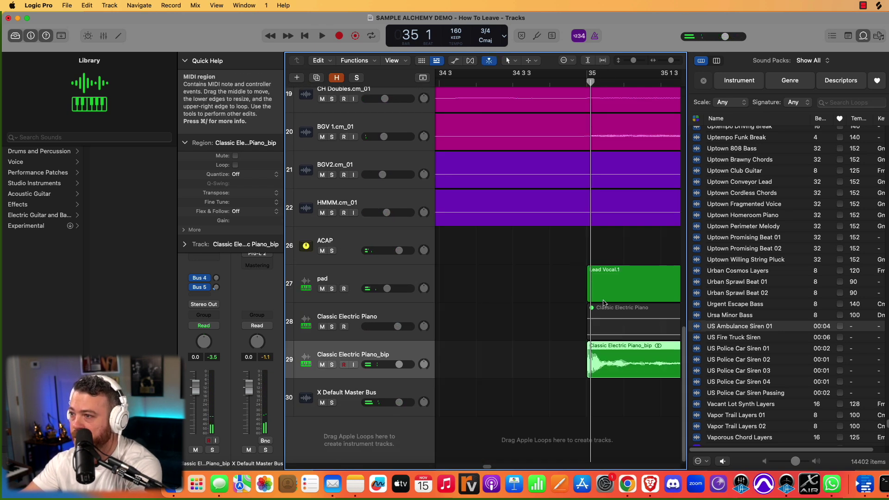
Nudge the Classic Electric Piano_bip region slightly later and audition the new timing.
click(569, 354)
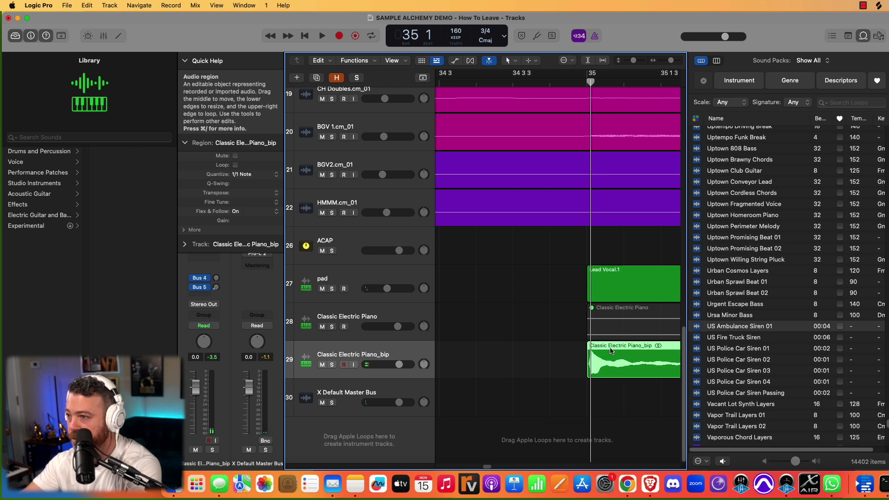
drag(609, 356, 613, 355)
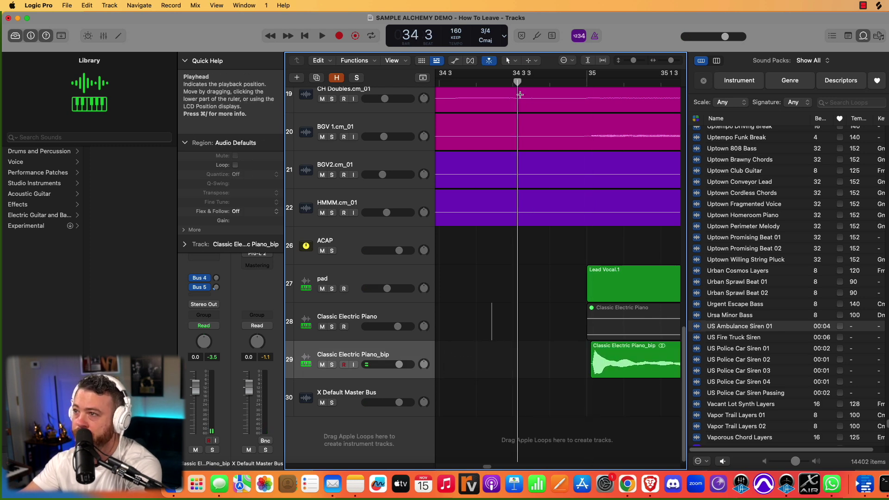
key(space)
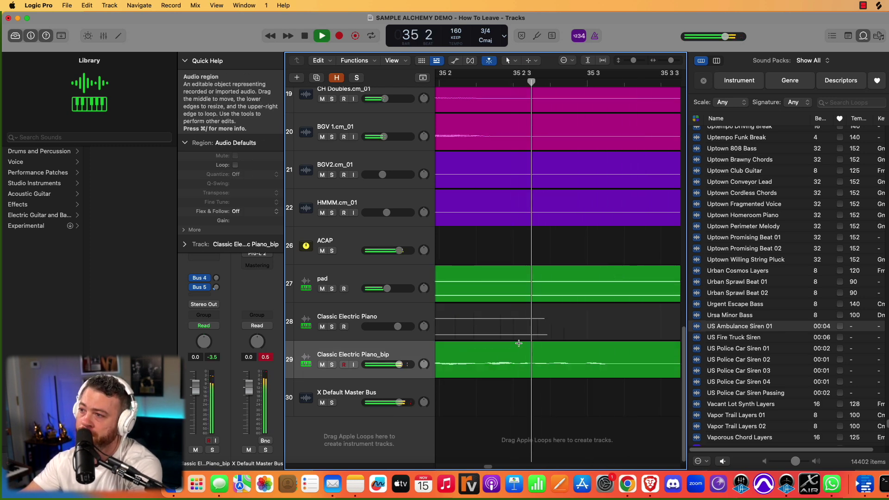
click(557, 359)
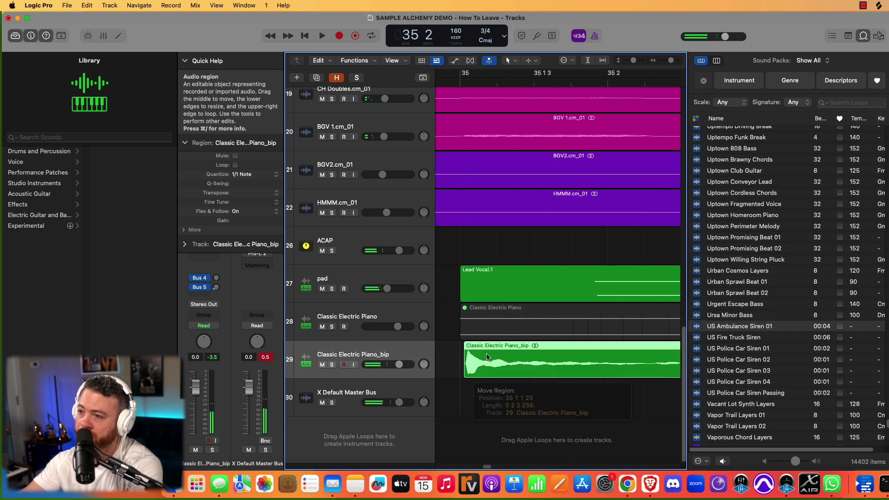
ctrl+alt+click(575, 310)
key(space)
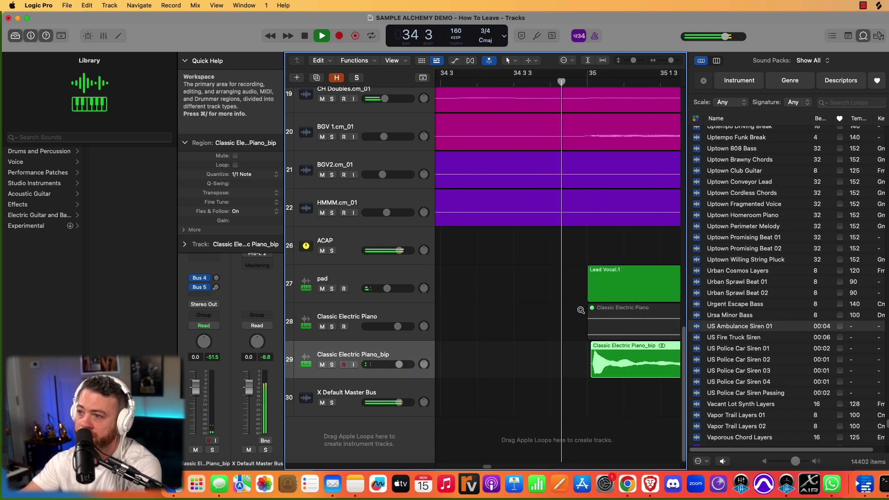
key(space)
click(575, 310)
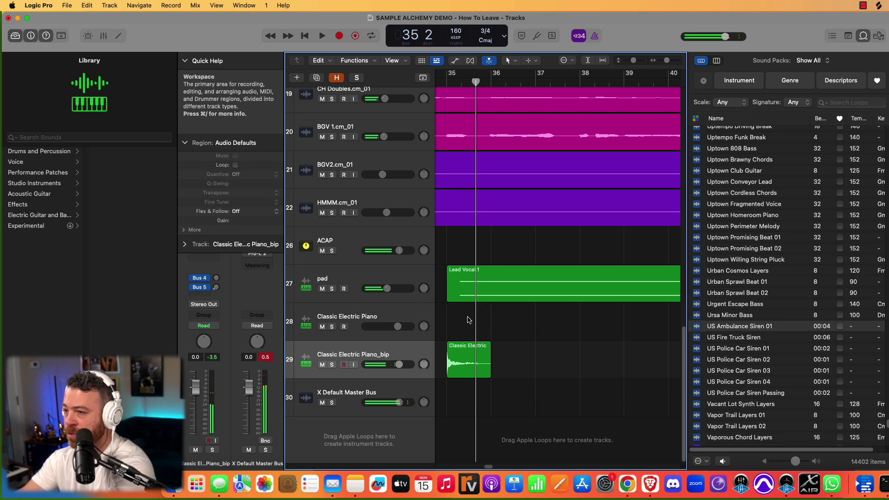
Arm the Classic Electric Piano track, collapse Quick Help, and select the track.
click(344, 327)
click(184, 61)
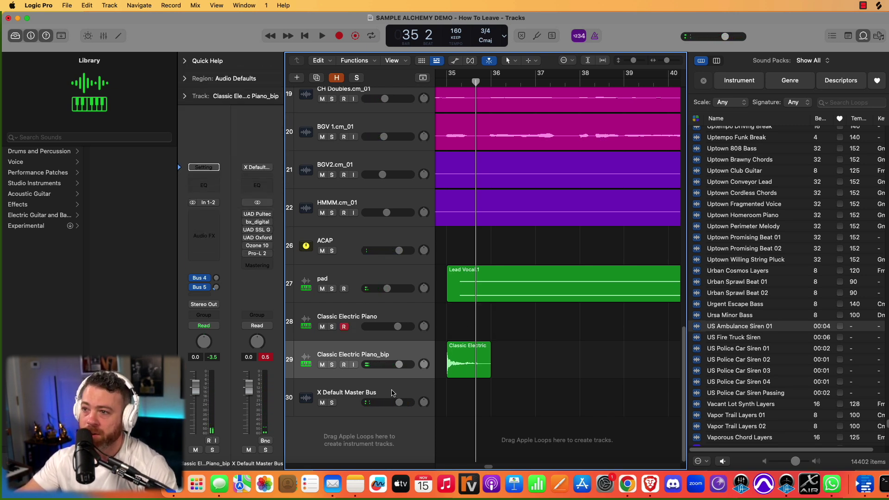
click(371, 309)
Add an Arpeggiator to the Classic Electric Piano track with its rate set to 1/8.
click(205, 191)
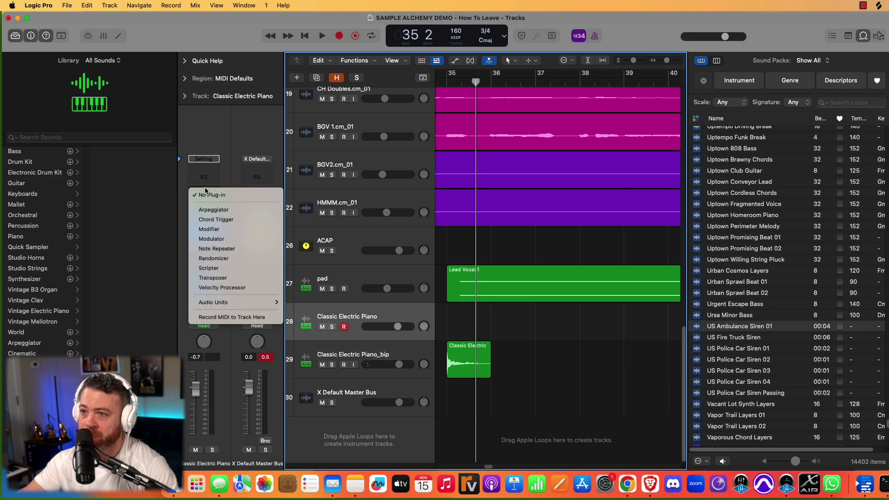
click(222, 209)
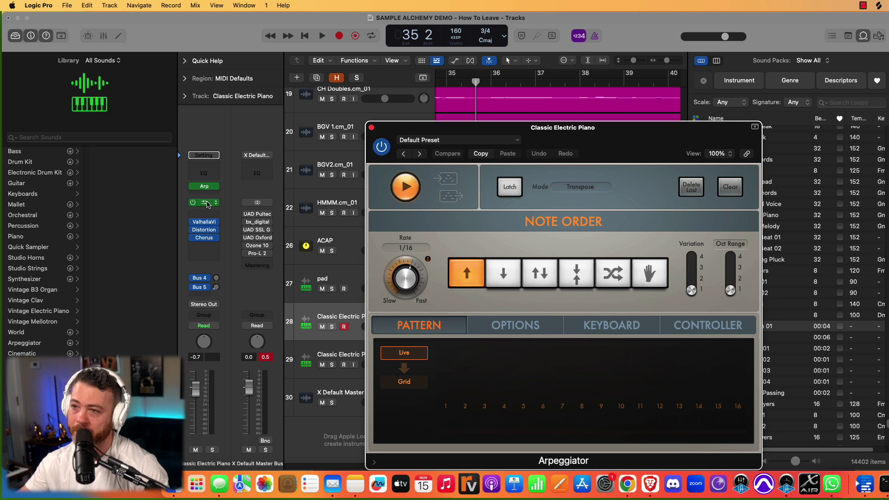
click(207, 204)
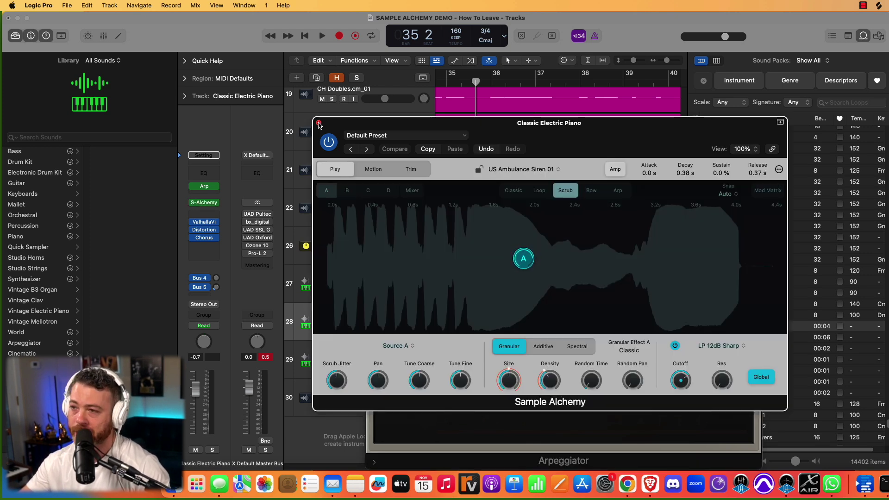
click(319, 124)
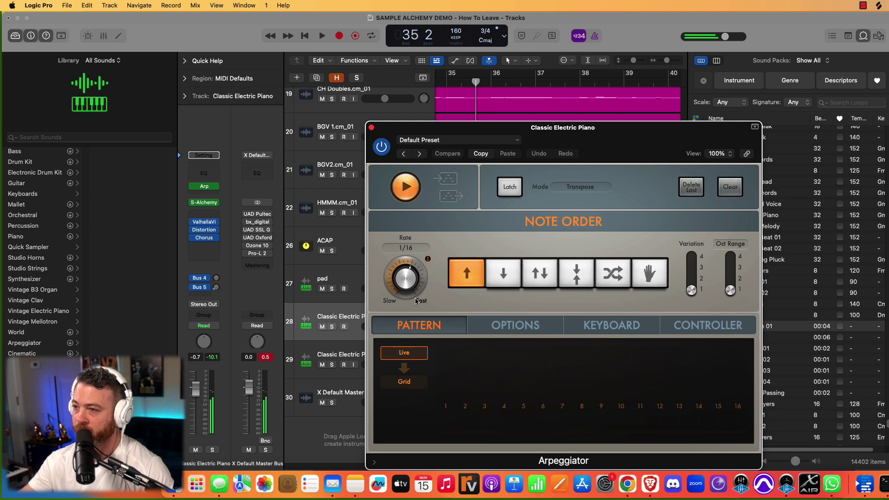
drag(414, 295, 402, 315)
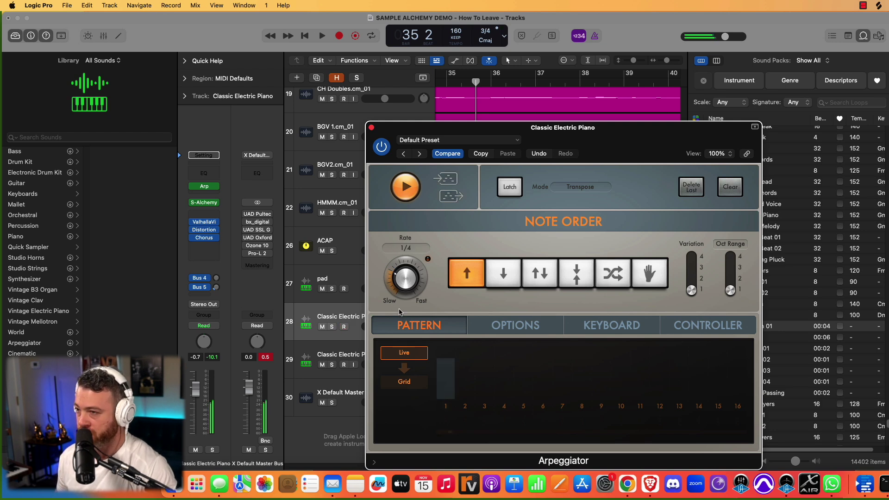
drag(399, 308, 400, 300)
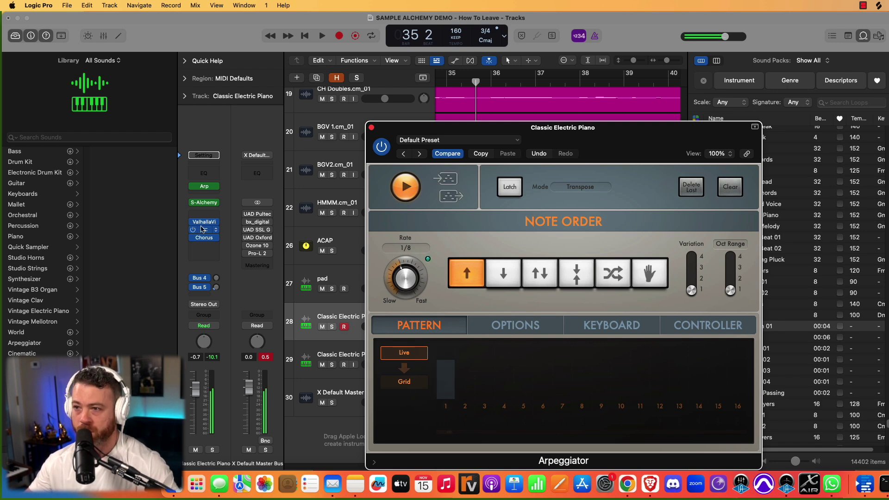
Raise the Classic Electric Piano track volume slightly to 2.6 dB.
click(192, 223)
click(192, 223)
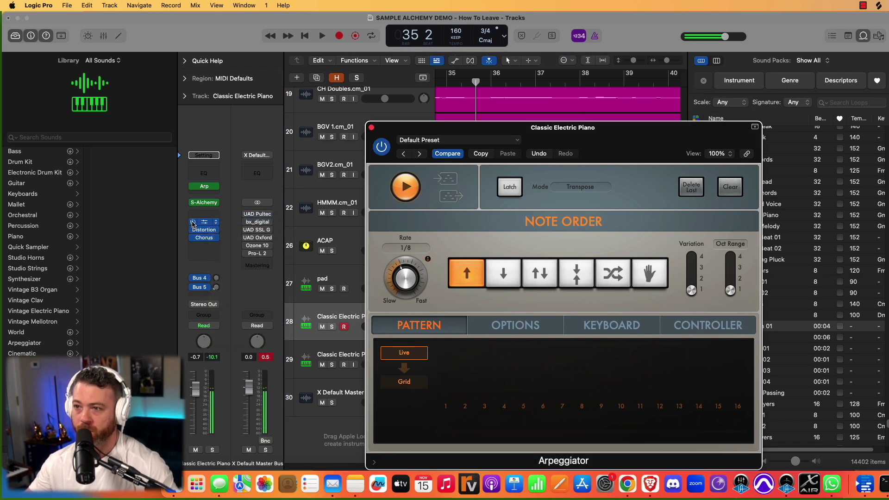
click(192, 223)
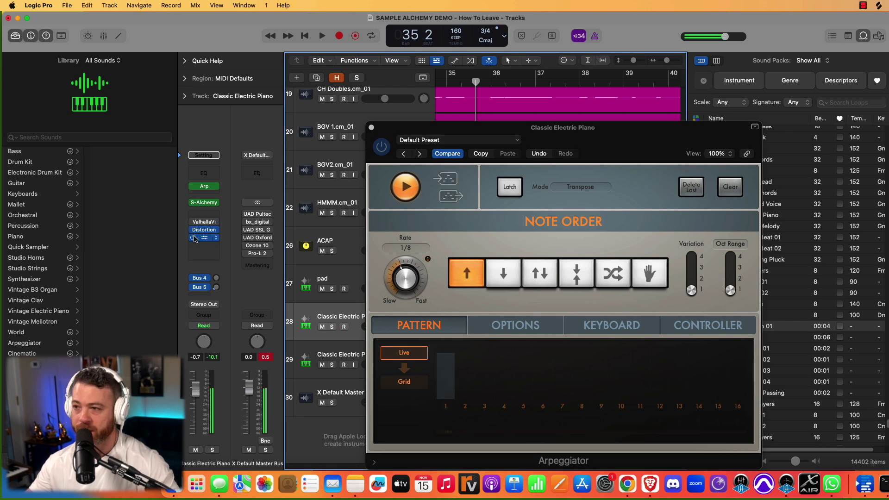
drag(196, 388, 196, 377)
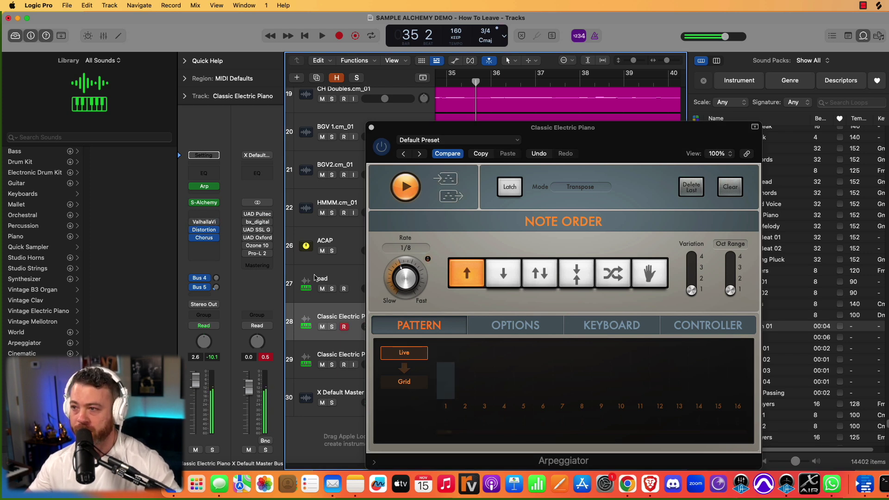
Close the Arpeggiator and record the arpeggiated part from bar 33 using R.
click(371, 127)
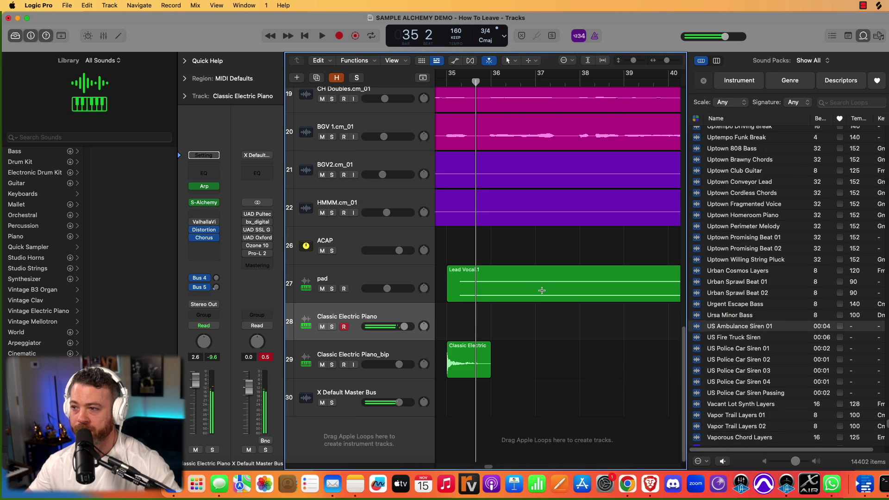
scroll(541, 291, left, 5)
click(492, 82)
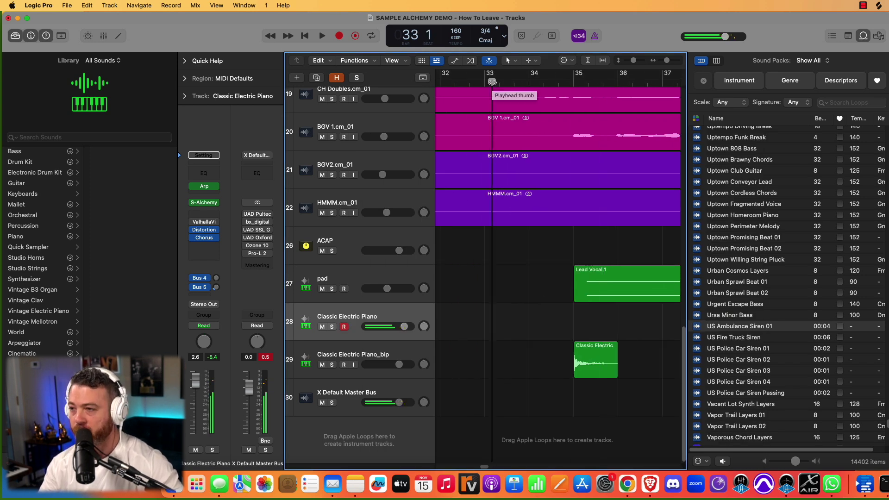
key(r)
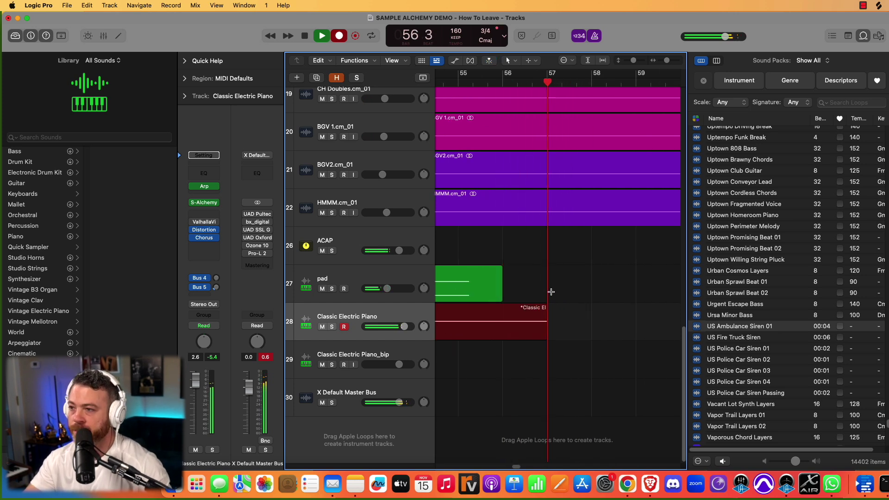
Stop recording, disarm the Classic Electric Piano track, and zoom the timeline out.
key(space)
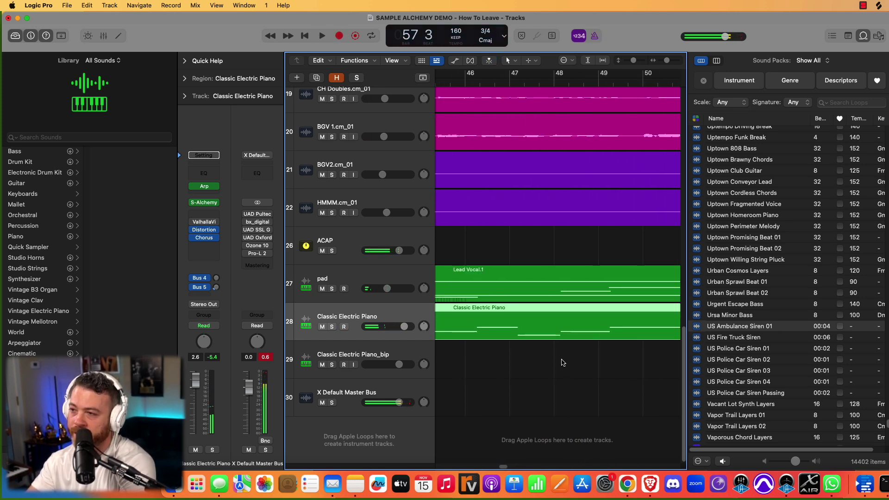
scroll(513, 315, left, 10)
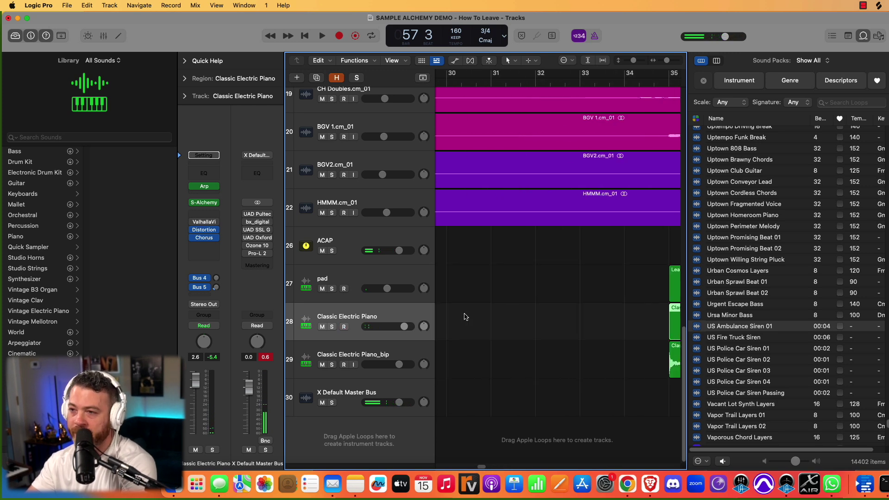
click(516, 315)
click(542, 315)
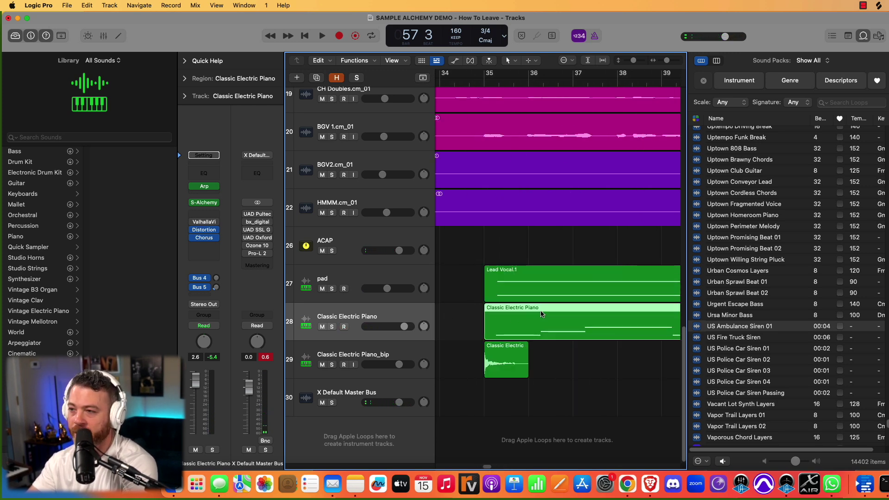
key(super+Left)
key(super+Left)
Rename the Classic Electric Piano track to 'arp bass'.
click(452, 317)
click(371, 317)
text(arp)
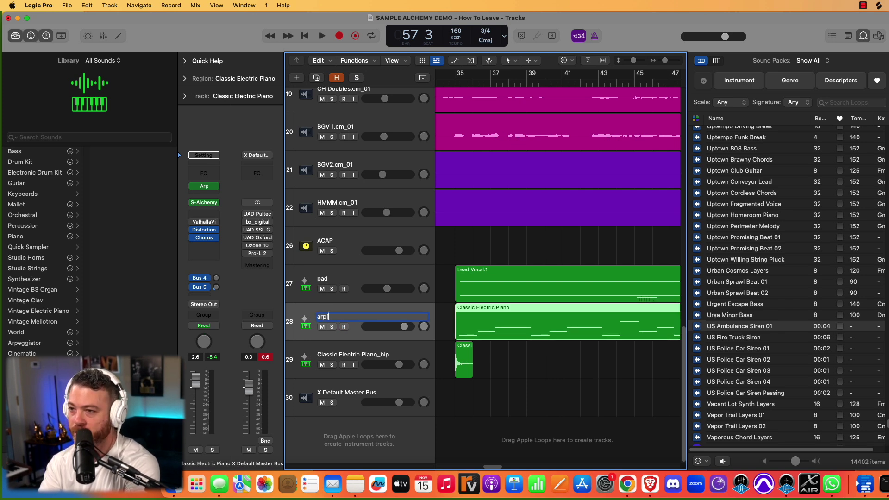
text( bass)
key(Return)
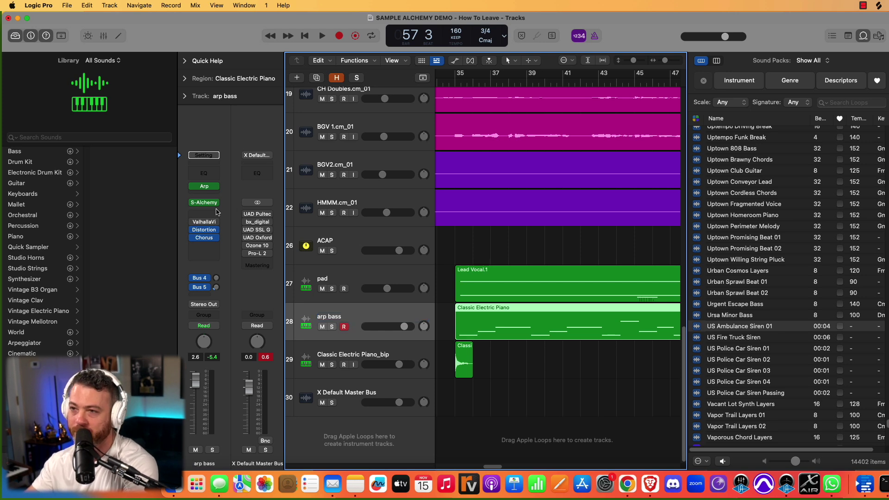
click(205, 202)
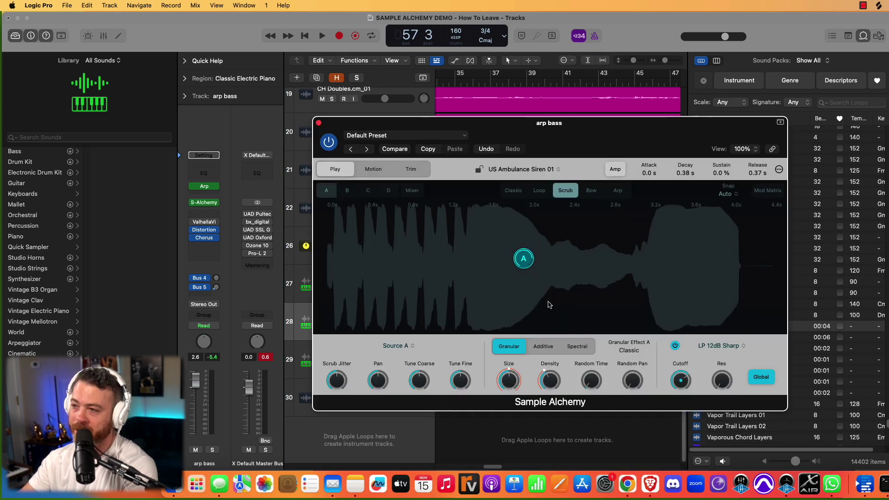
click(318, 123)
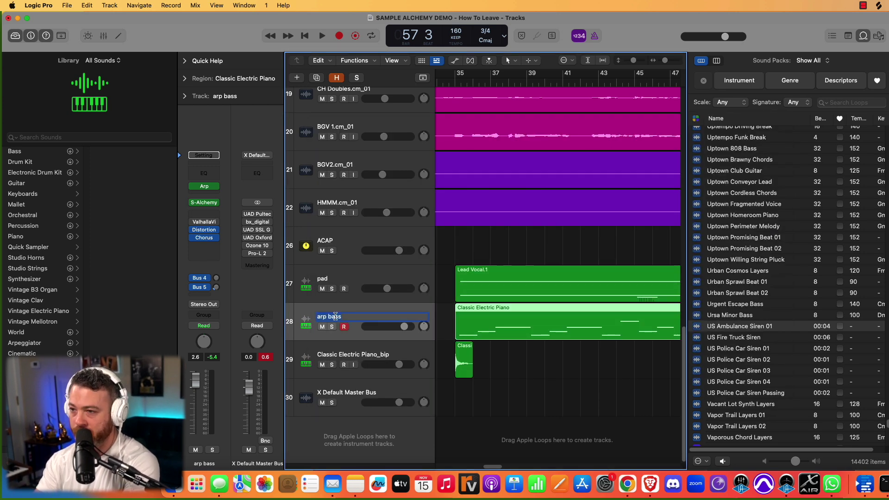
Rename the Classic Electric Piano_bip track to 'pluck'.
click(339, 352)
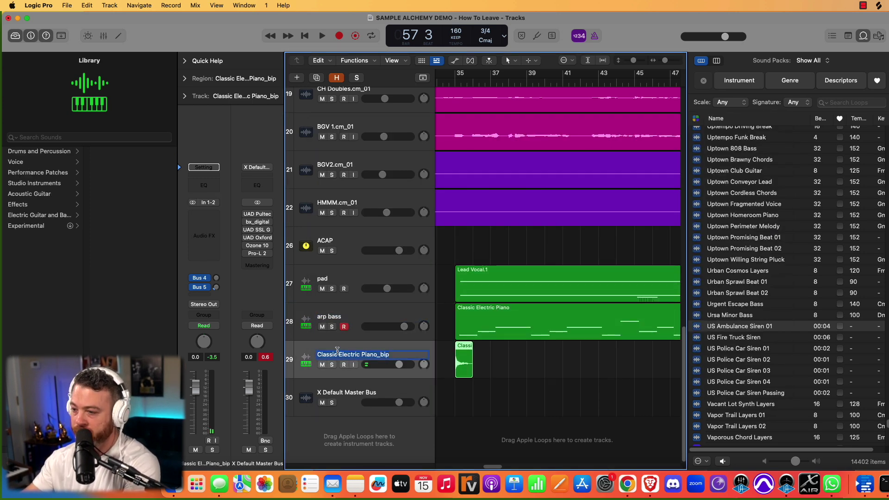
double_click(339, 354)
text(pluck)
key(Return)
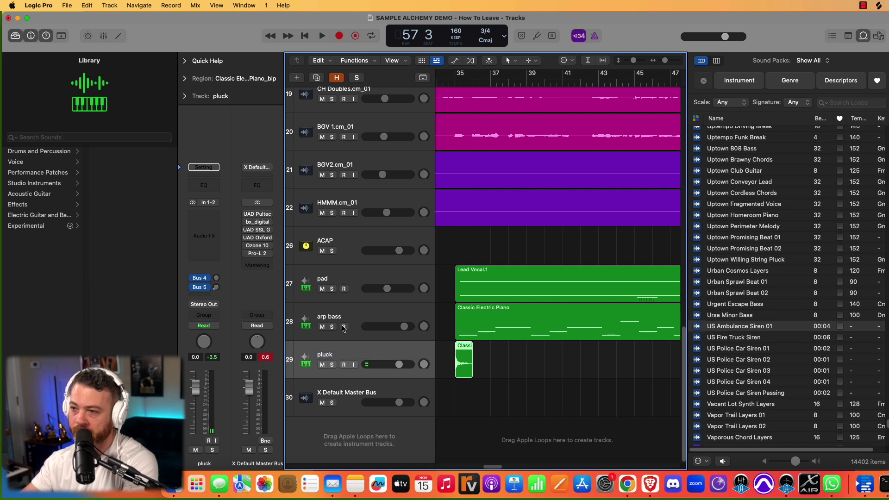
click(343, 327)
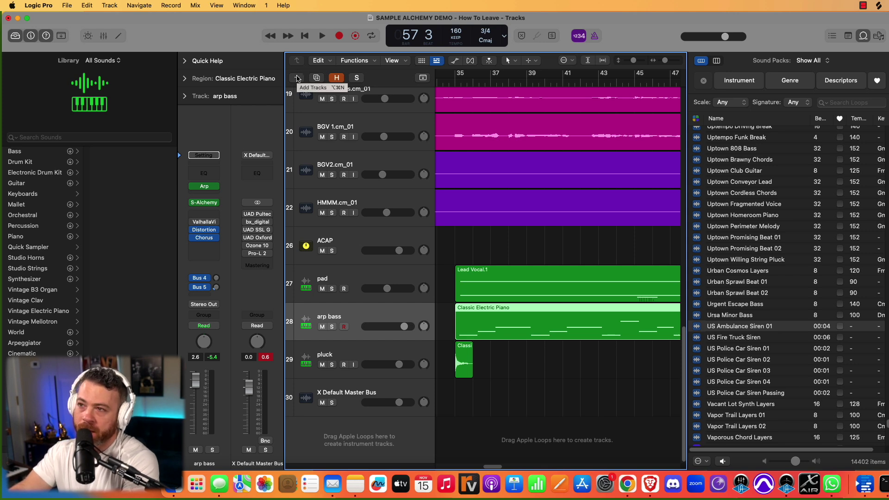
Cancel the Create New Track dialog and scroll down the Loop Browser.
click(297, 78)
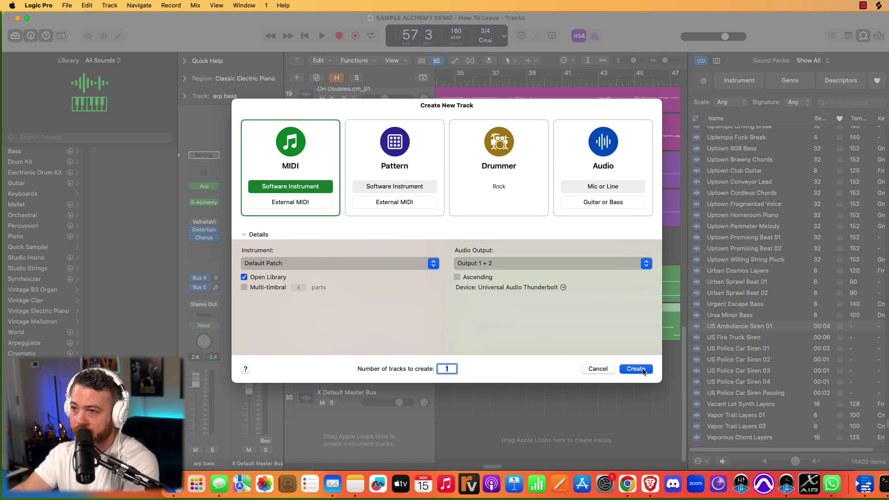
click(610, 369)
scroll(752, 308, down, 5)
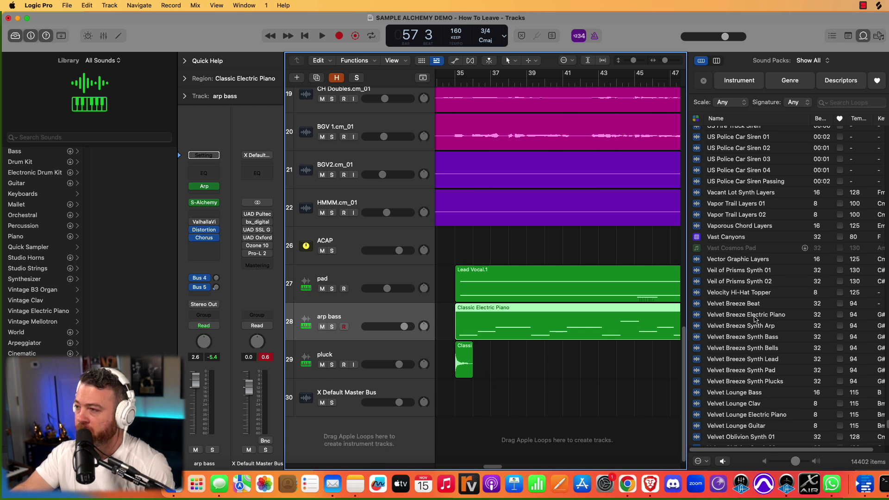
scroll(763, 351, down, 3)
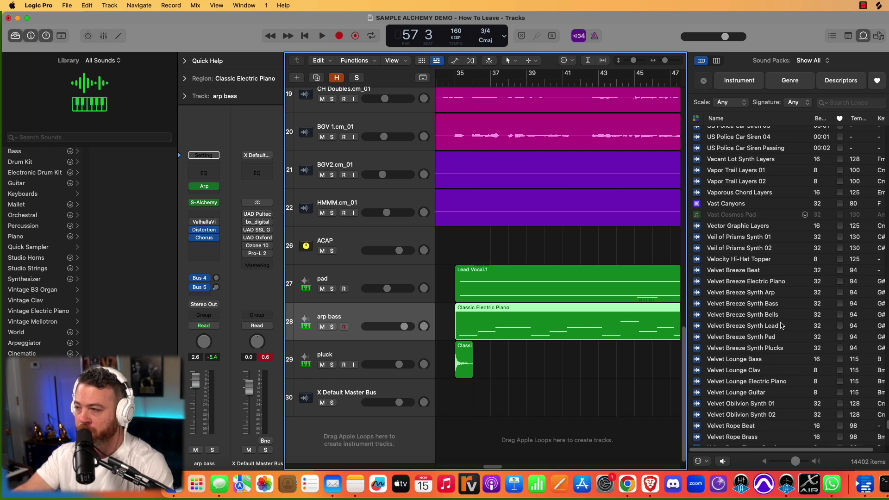
Preview the Velvet Breeze Synth Lead loop and drag it below the last track.
click(780, 325)
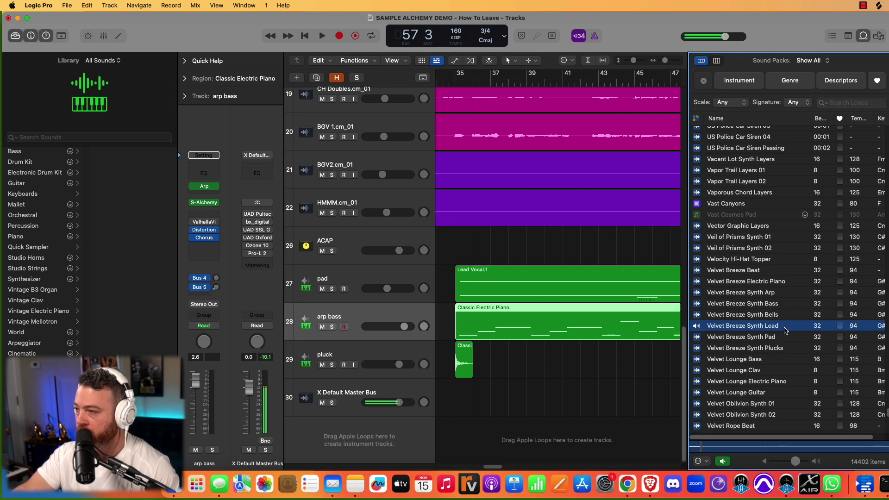
click(784, 329)
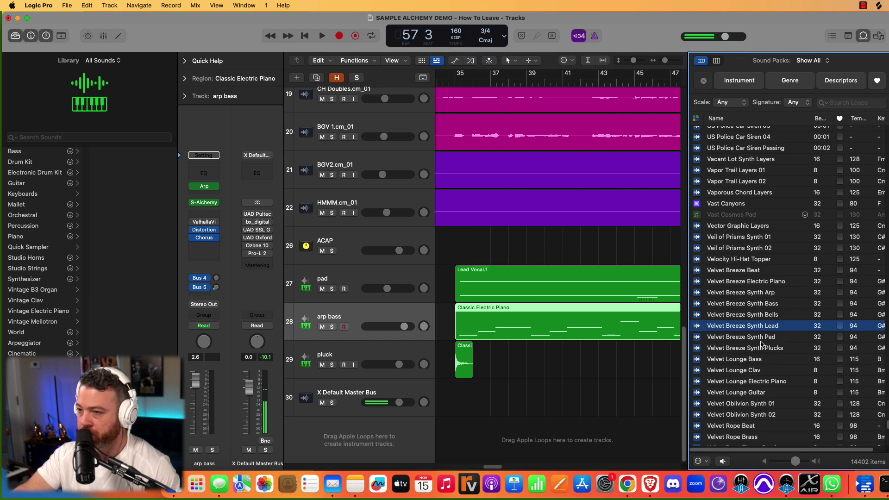
drag(728, 329, 398, 444)
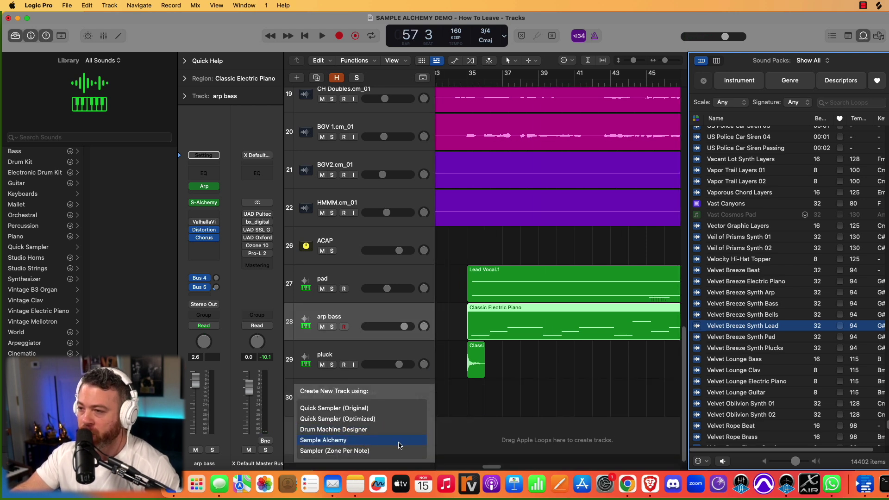
Load the loop into Sample Alchemy, set Snap to Off, and audition spots via the A handle.
click(397, 444)
drag(584, 137, 633, 139)
drag(435, 280, 445, 274)
click(831, 206)
click(833, 229)
drag(444, 276, 449, 274)
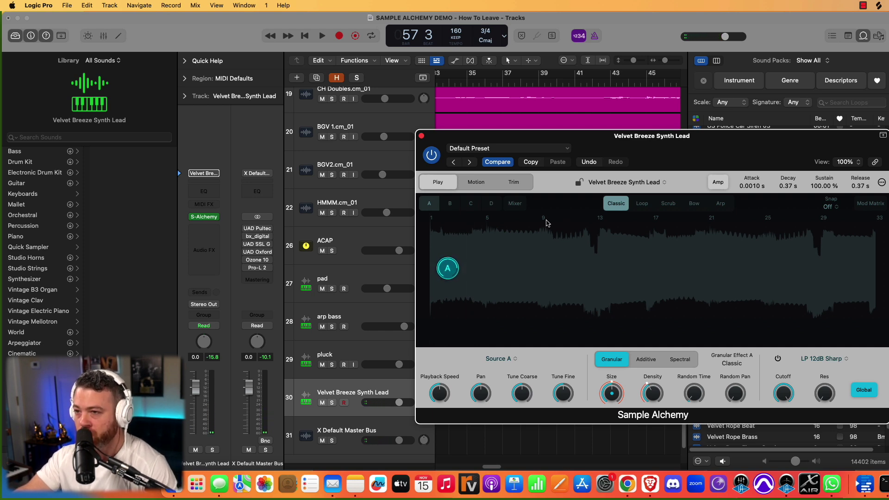
Set every master bus Audio FX slot (UAD Pultec, bx_digital, UAD Oxford, Ozone 10, Pro-L 2) to No Plug-in.
click(270, 228)
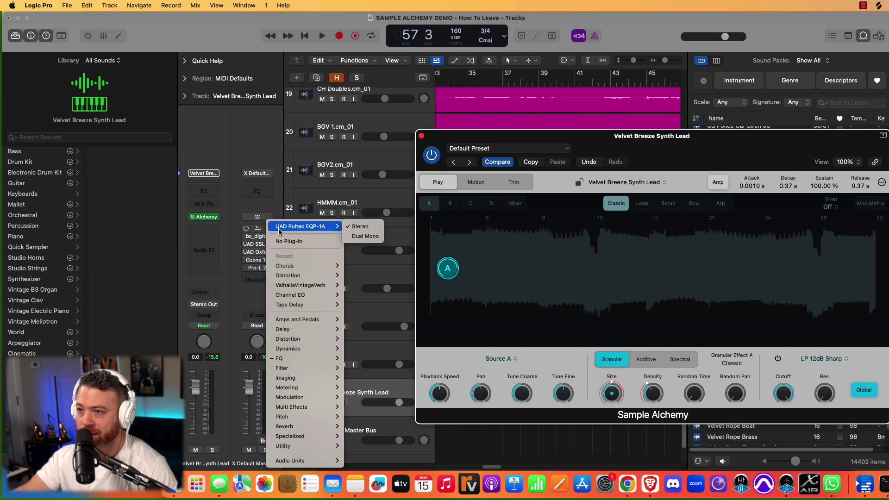
click(280, 241)
click(270, 236)
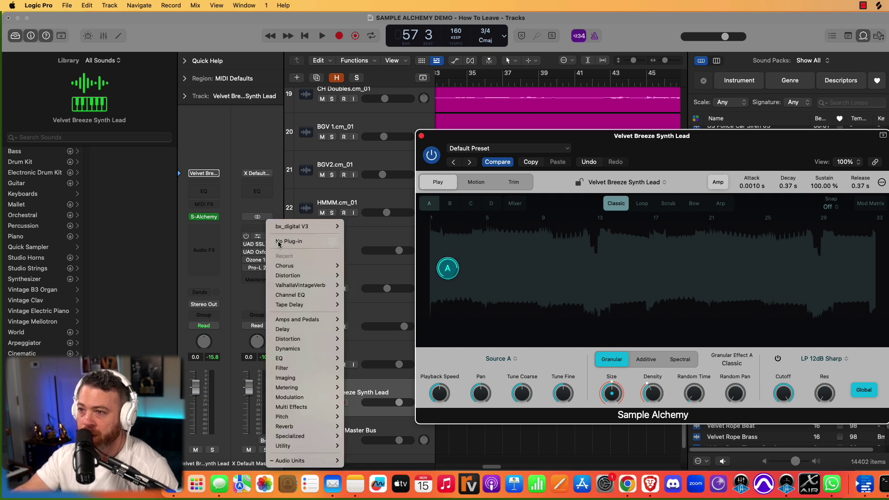
click(277, 249)
click(269, 247)
click(279, 242)
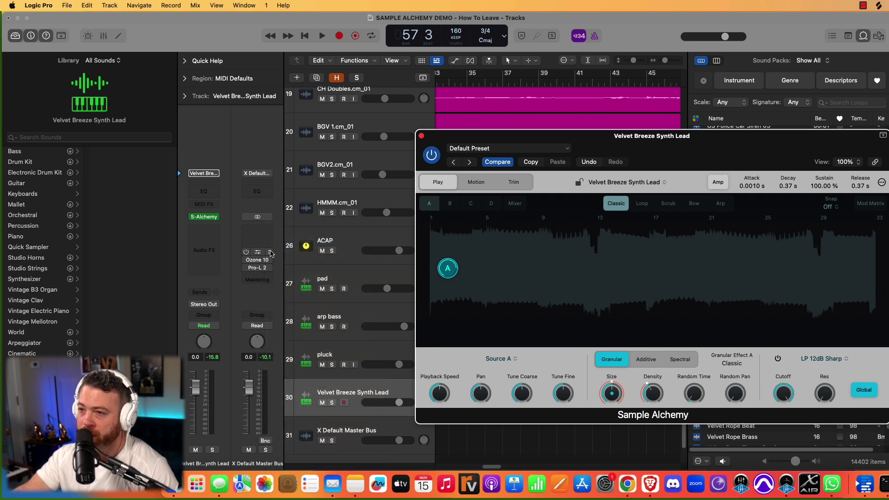
click(270, 252)
click(281, 241)
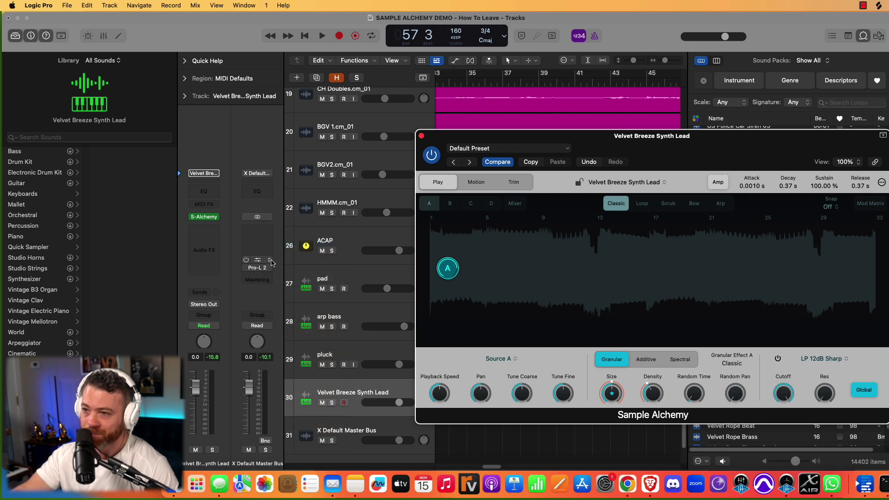
click(270, 259)
click(283, 240)
click(270, 260)
click(277, 243)
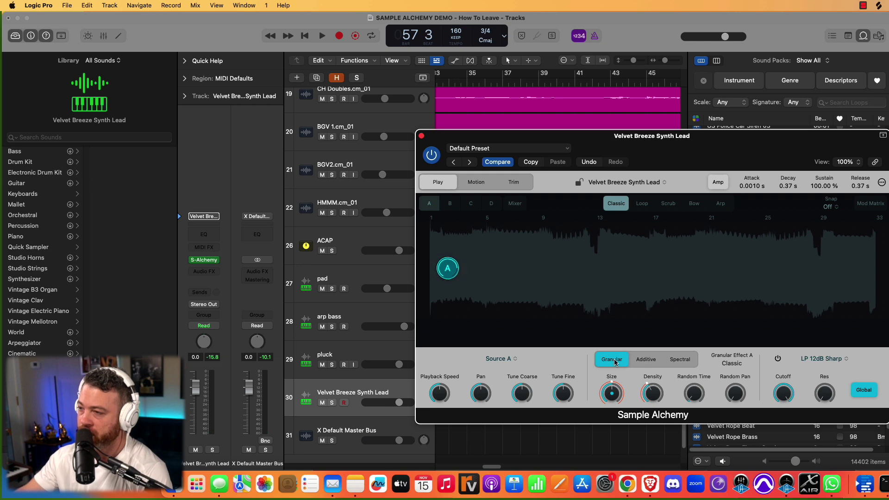
Set the Sample Alchemy source to Additive and enable the LP 12dB Sharp filter at about 2160 Hz.
click(647, 361)
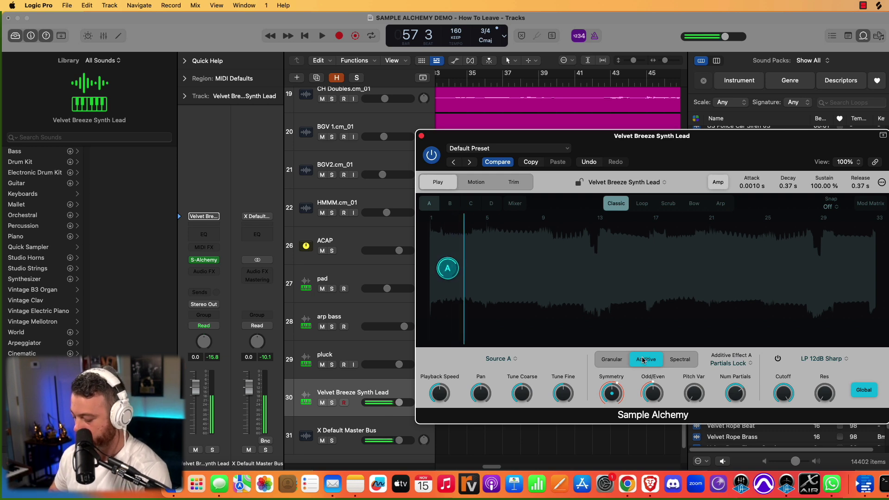
click(679, 358)
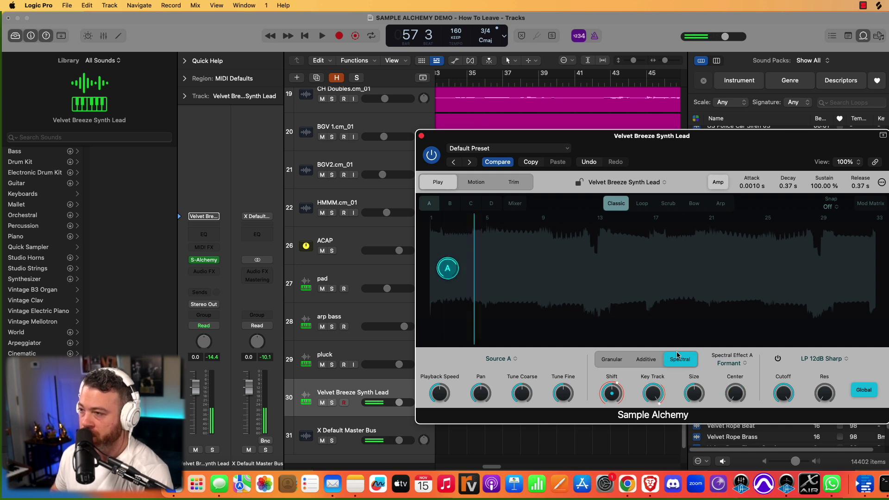
click(646, 358)
click(777, 359)
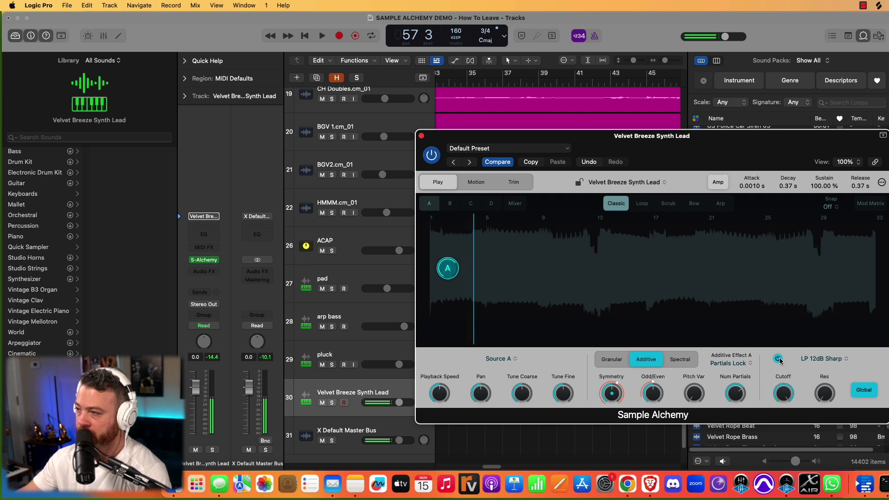
drag(792, 397, 790, 408)
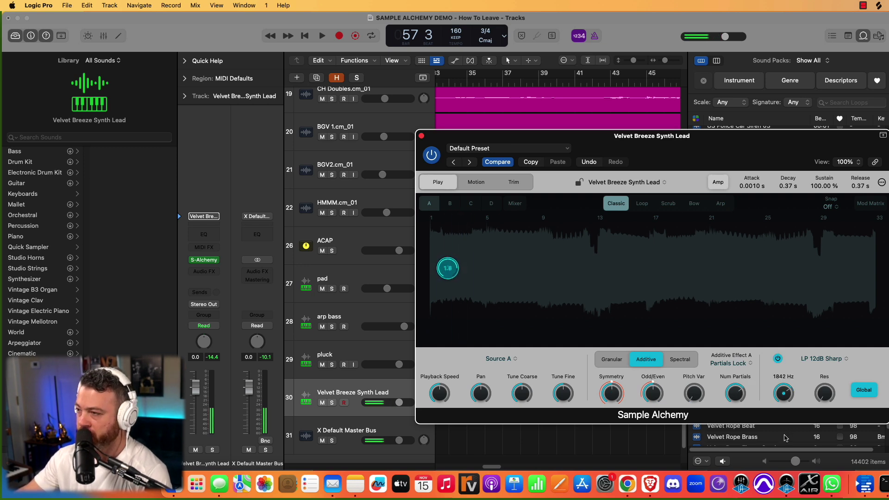
drag(785, 438, 776, 432)
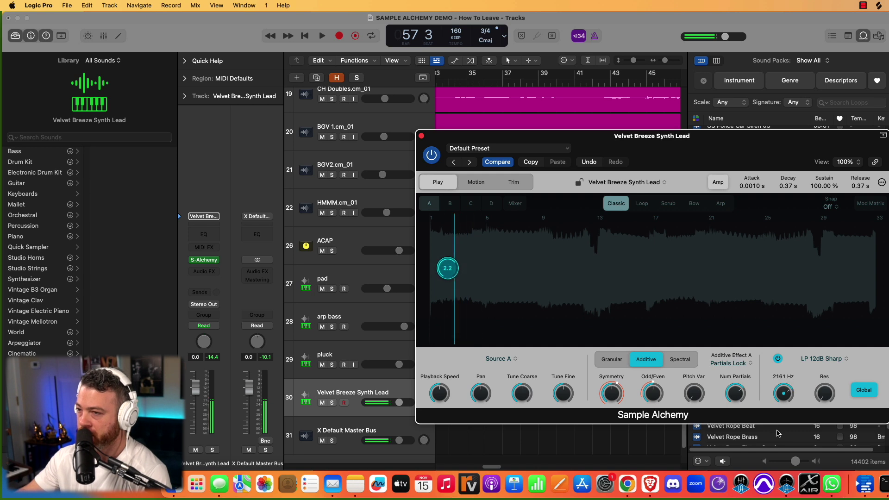
Insert ValhallaVintageVerb (Stereo) and Distortion on the lead track's Audio FX slots.
click(204, 271)
mouse_move(232, 285)
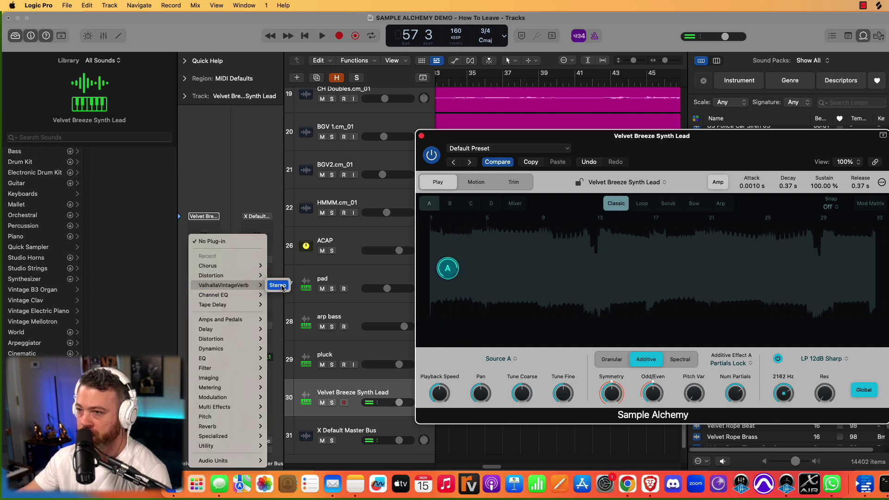
click(280, 286)
click(217, 277)
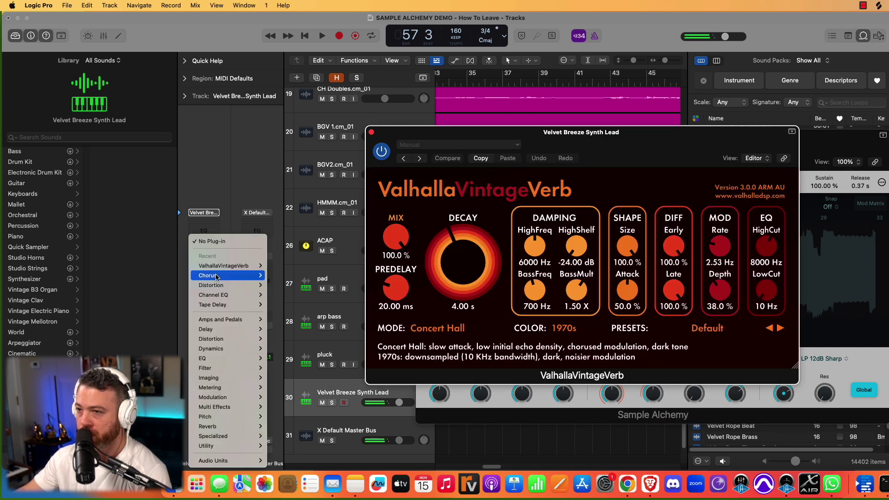
mouse_move(217, 285)
click(273, 288)
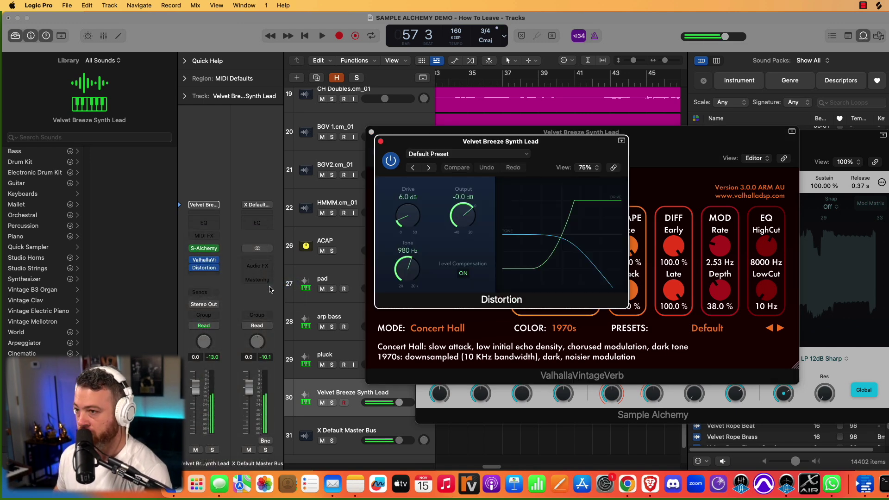
Raise the Distortion Drive to 21 dB and insert Nicky Romero Kickstart 2 (Stereo) after it.
drag(400, 222, 410, 174)
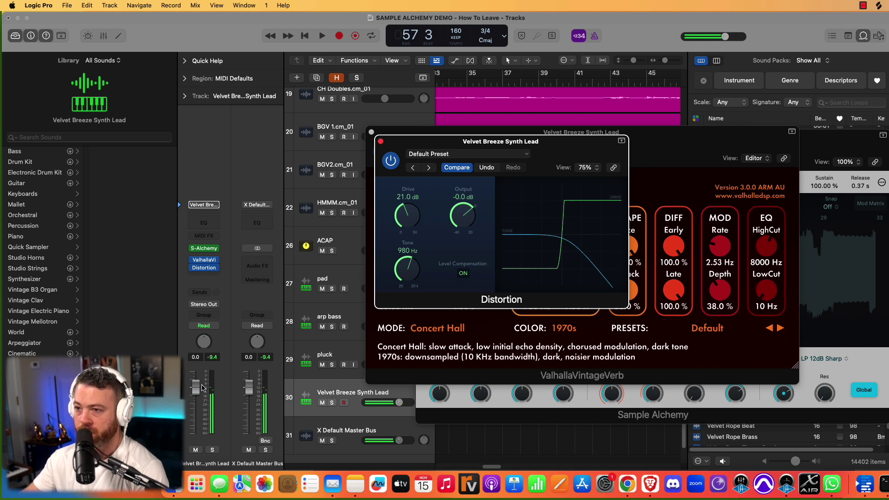
click(216, 277)
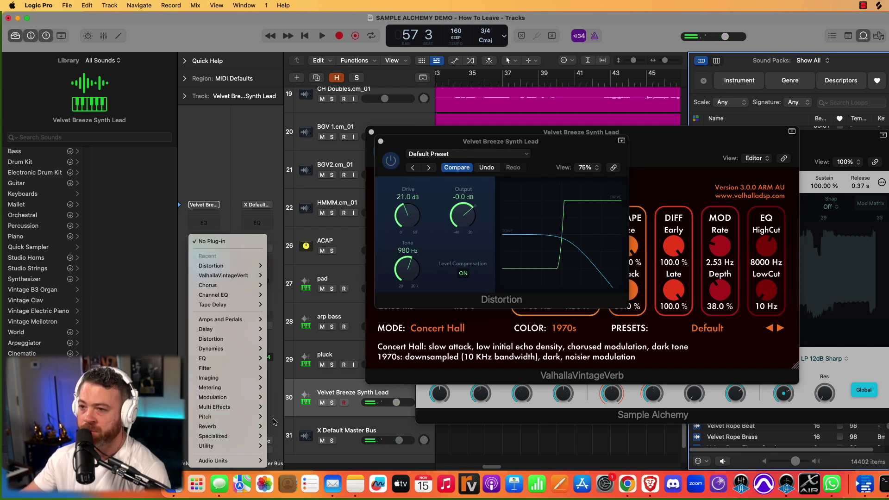
mouse_move(242, 460)
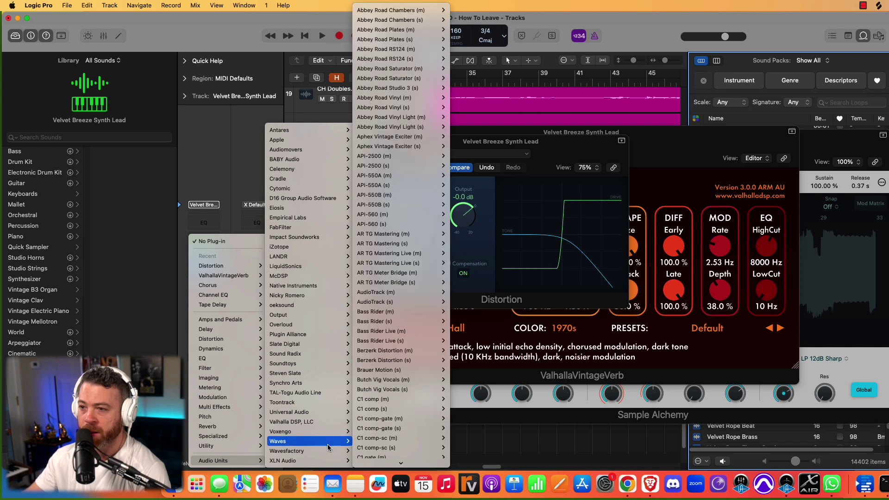
mouse_move(337, 272)
mouse_move(340, 296)
mouse_move(382, 296)
click(413, 296)
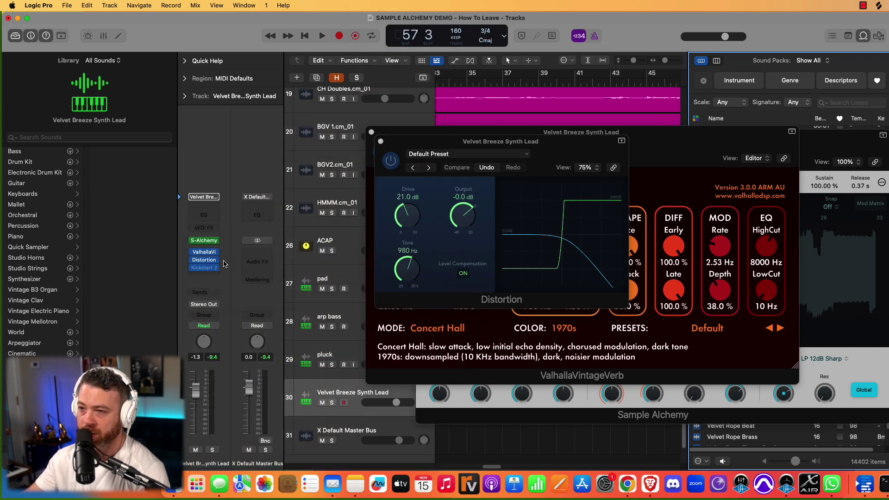
Set the Kickstart 2 Mix to 35% and close all the plug-in windows.
click(203, 267)
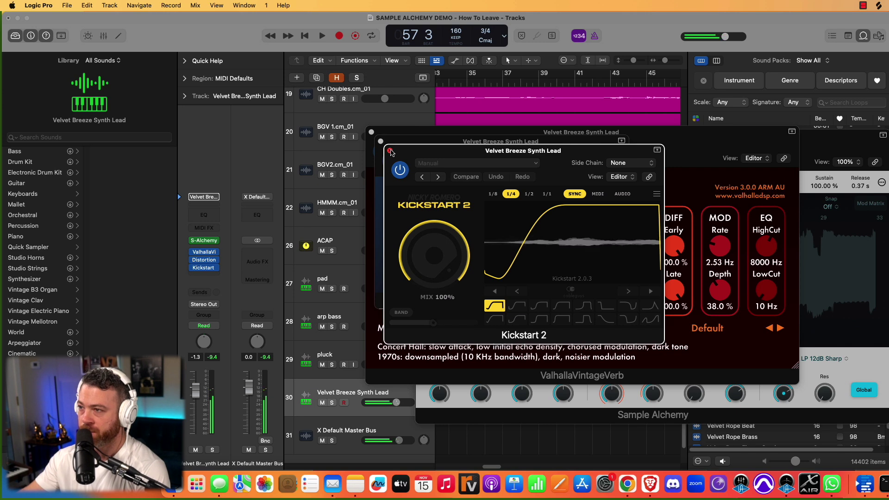
drag(433, 274, 433, 306)
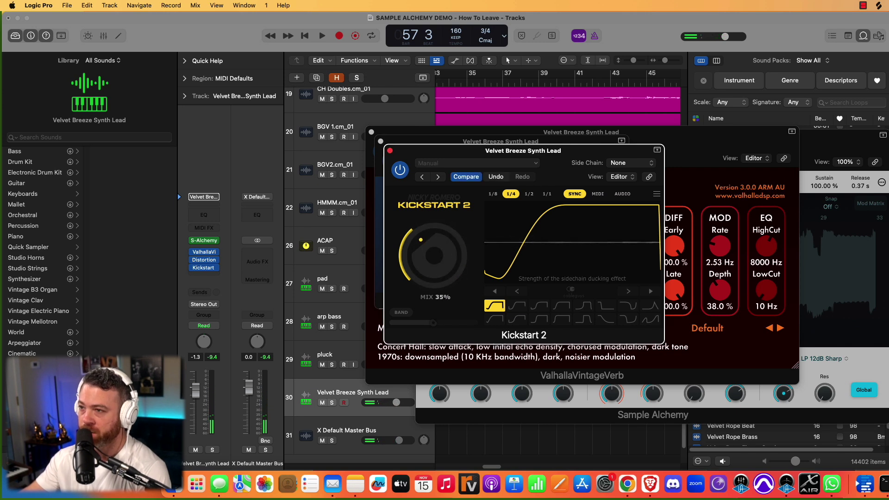
click(391, 151)
click(381, 141)
click(371, 132)
click(421, 136)
scroll(471, 154, left, 2)
Arm the lead track and record the lead take starting around bars 33–35.
click(470, 82)
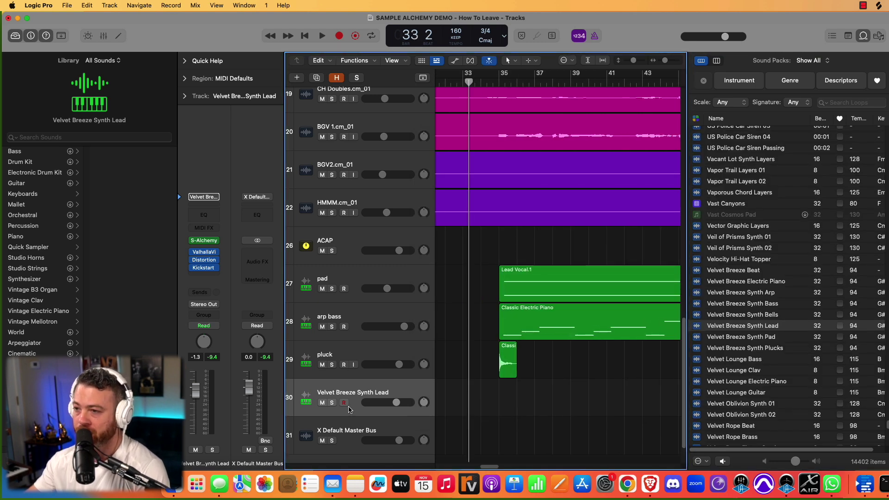
click(344, 402)
key(space)
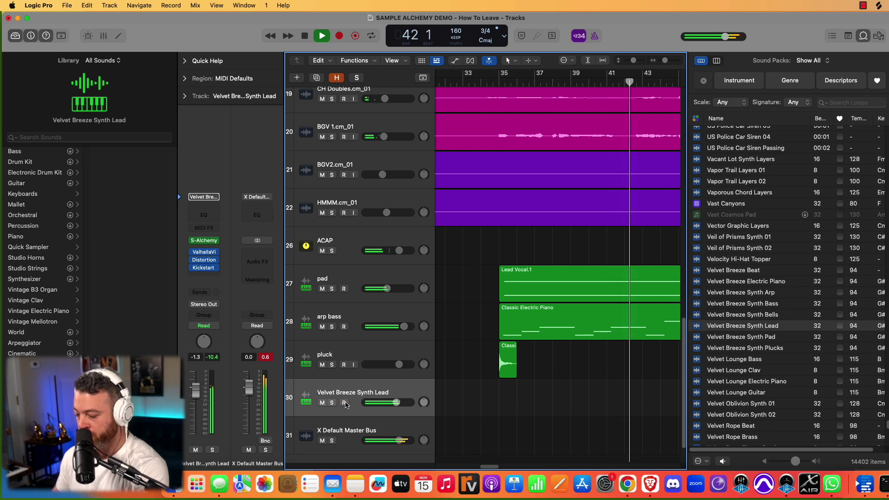
key(space)
click(497, 81)
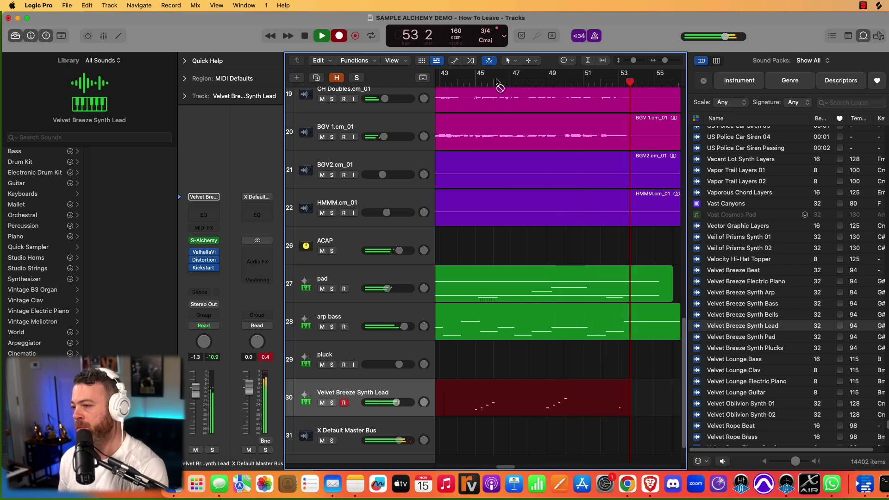
key(space)
Quantize the recorded lead region to 1/8 Note in the Region inspector.
scroll(323, 199, left, 10)
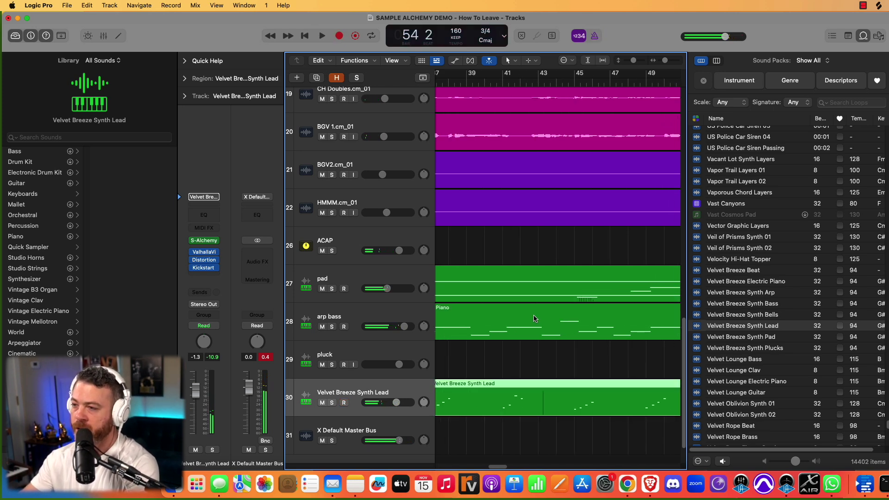
click(185, 60)
click(184, 61)
click(184, 78)
click(222, 110)
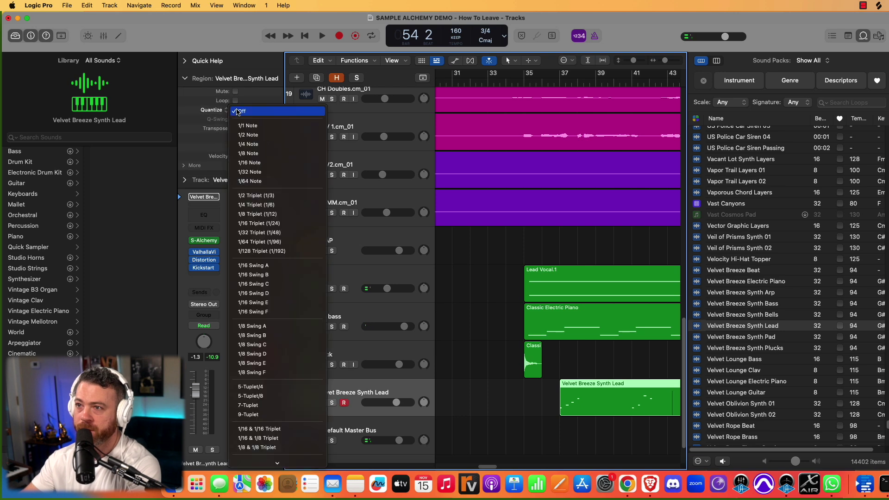
click(250, 150)
Play from bar 36 and lower the lead track's volume fader to about -3.9 dB.
click(541, 79)
key(space)
click(536, 396)
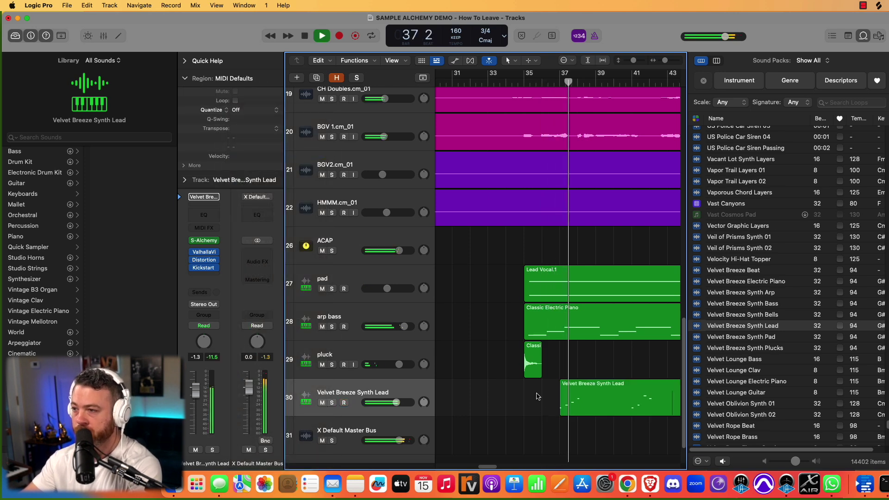
drag(396, 402, 390, 402)
Reopen Sample Alchemy, set a cycle over bars 37–39, and solo the lead track.
key(space)
click(203, 240)
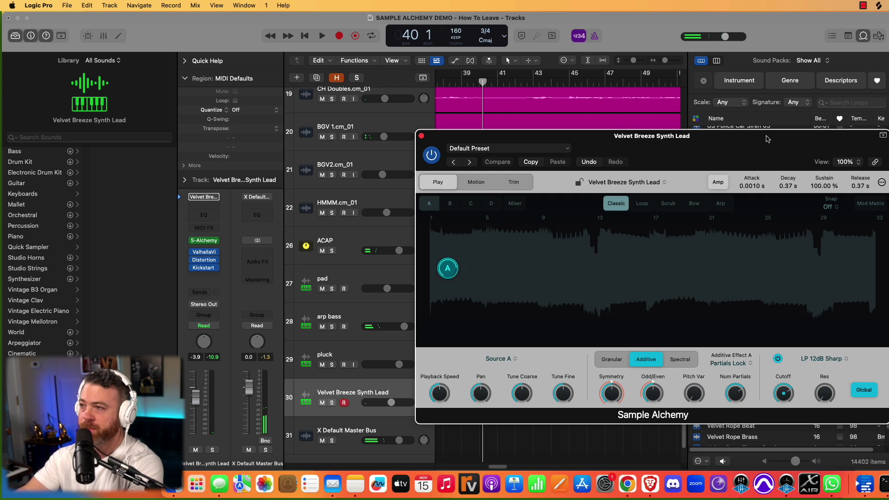
drag(694, 136, 880, 105)
scroll(511, 335, left, 1)
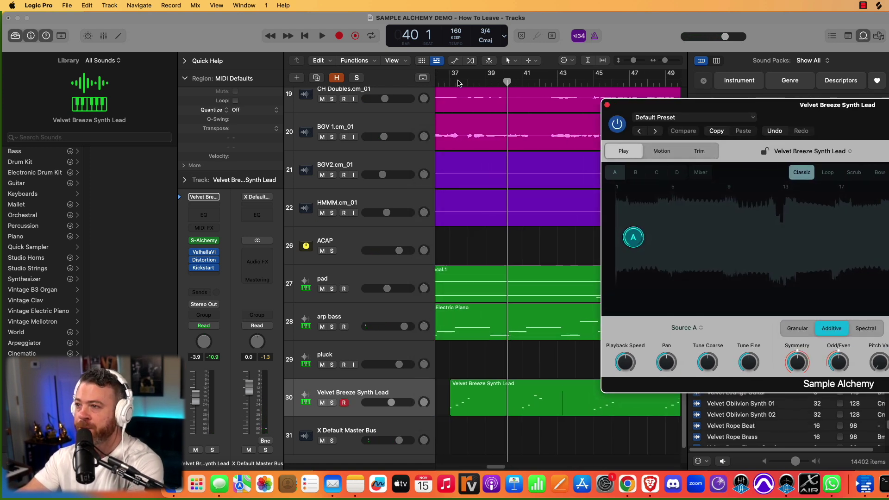
drag(449, 74, 485, 74)
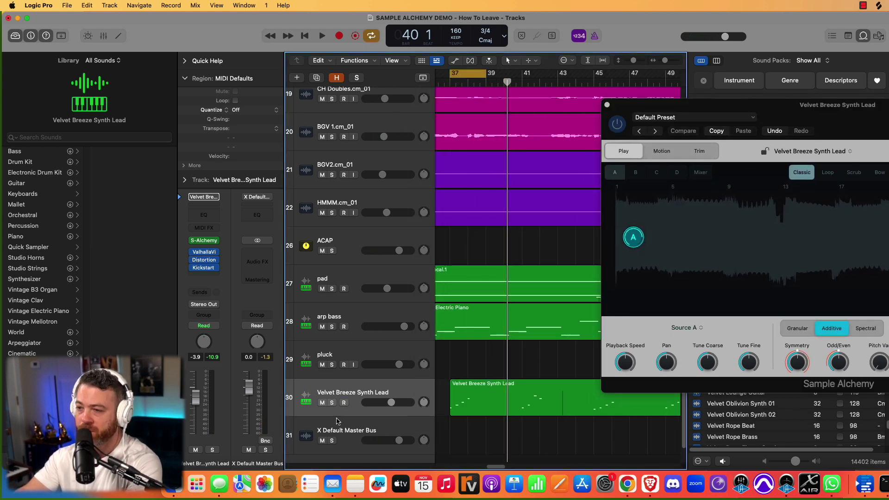
click(332, 402)
drag(815, 104, 651, 126)
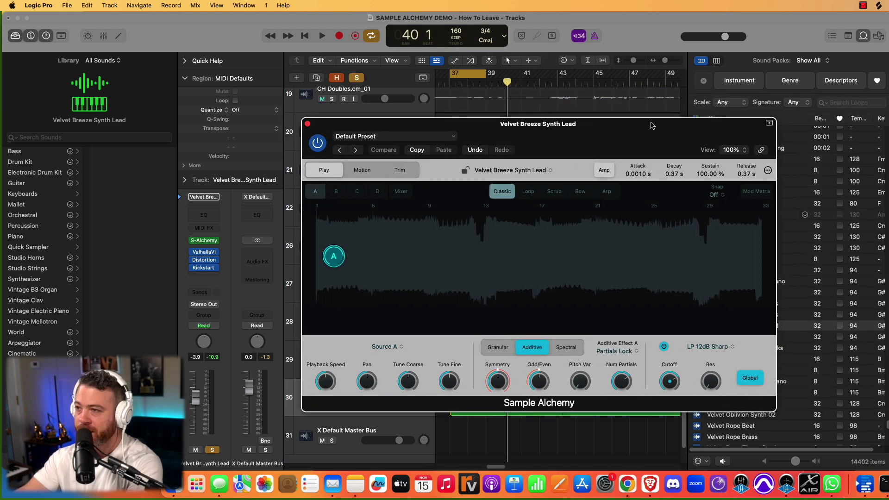
Record A puck motion across the pad in Sample Alchemy's motion sequencer.
click(364, 174)
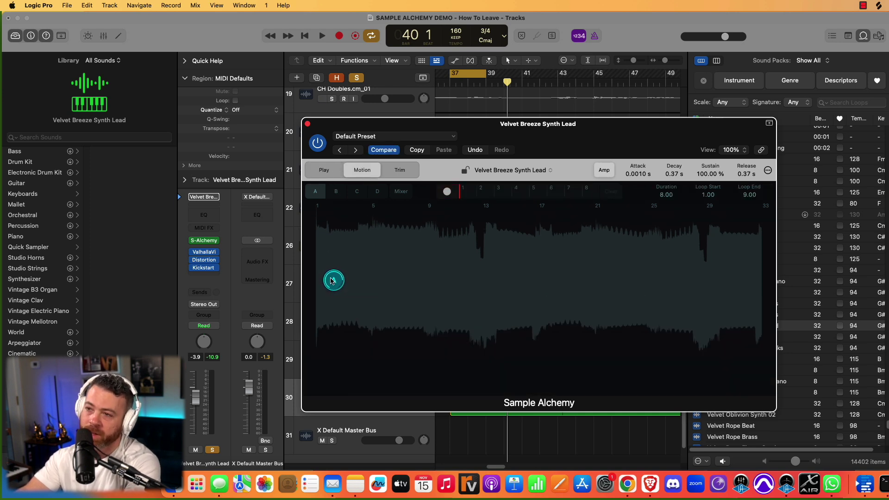
mouse_move(332, 282)
mouse_down()
mouse_move(375, 287)
mouse_move(407, 250)
mouse_move(411, 292)
mouse_move(592, 267)
mouse_move(383, 256)
mouse_move(532, 301)
mouse_move(673, 268)
mouse_move(350, 277)
mouse_up()
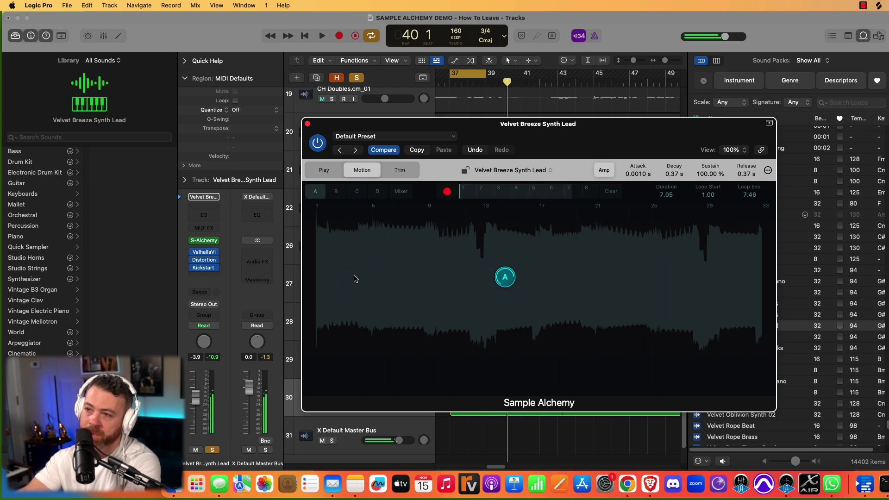
key(space)
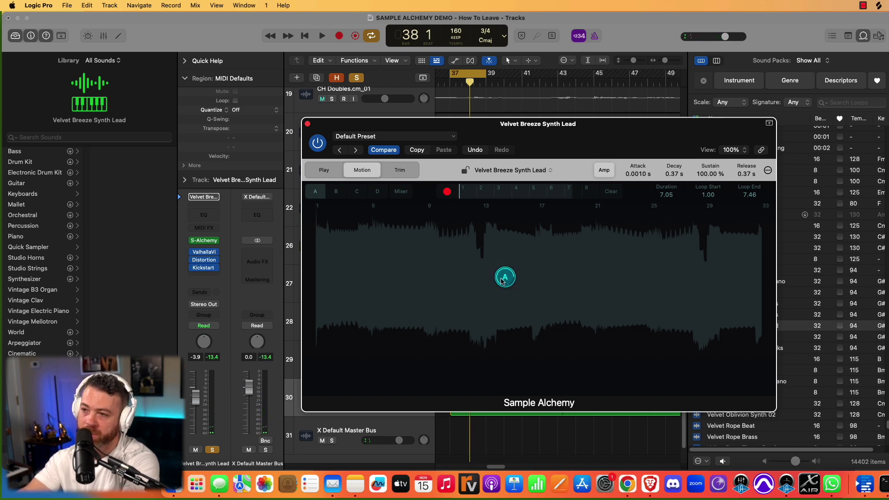
drag(502, 281, 345, 296)
Trim the sample start to about marker 5 and play it back to check.
click(400, 170)
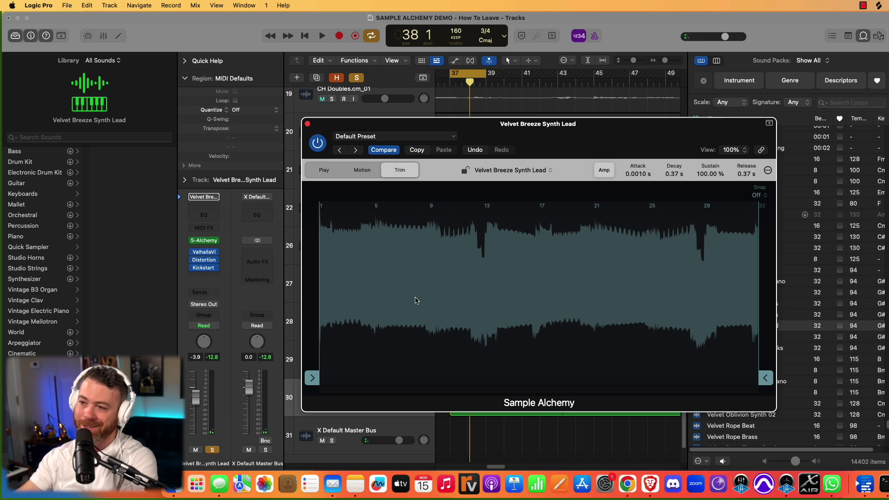
drag(315, 381, 375, 380)
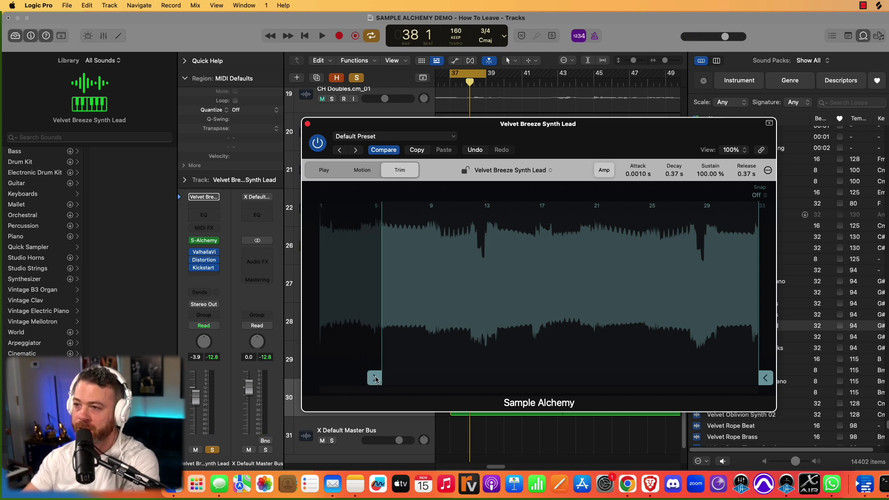
click(324, 171)
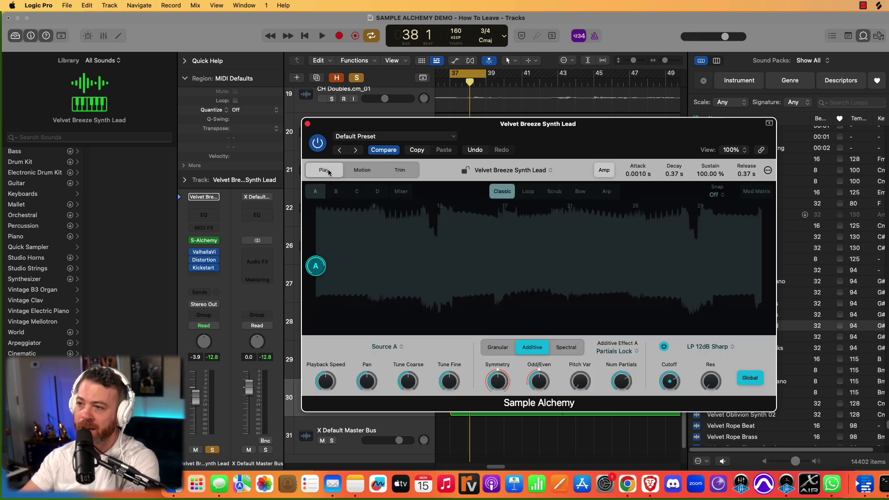
key(space)
key(space)
click(399, 171)
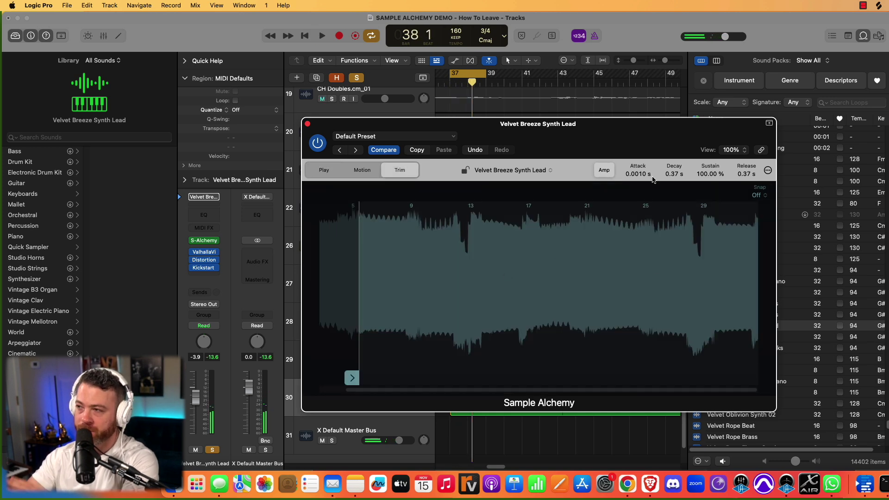
click(332, 171)
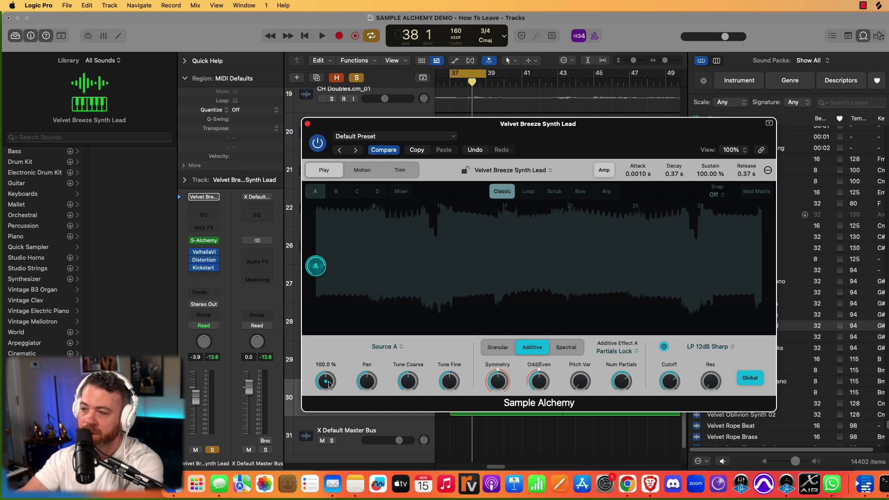
Raise the additive Symmetry amount while listening to playback.
key(space)
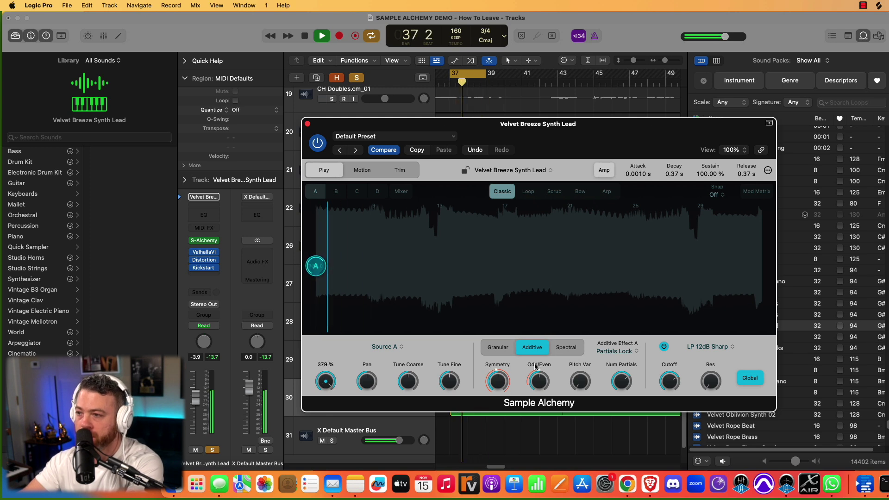
key(space)
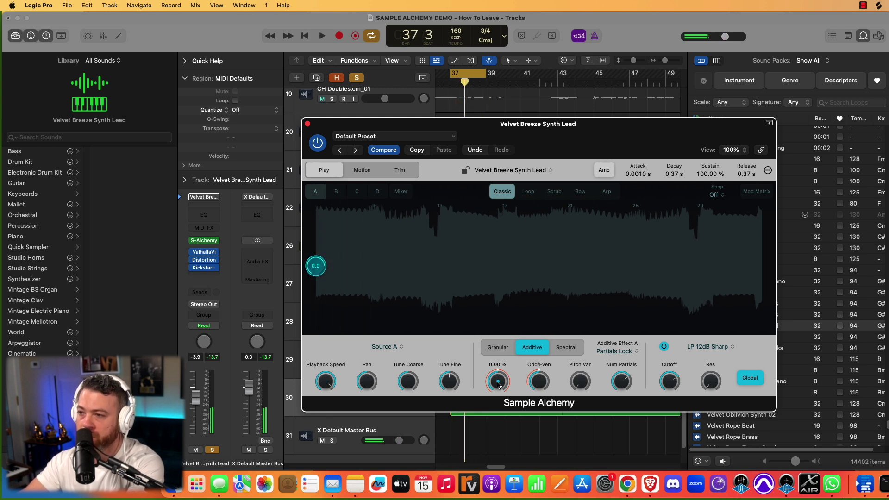
drag(498, 383, 508, 325)
key(space)
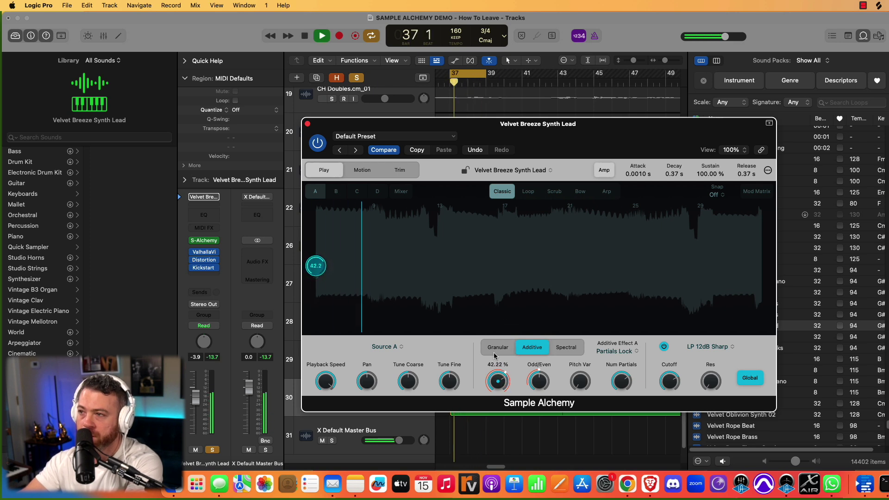
drag(482, 411, 484, 370)
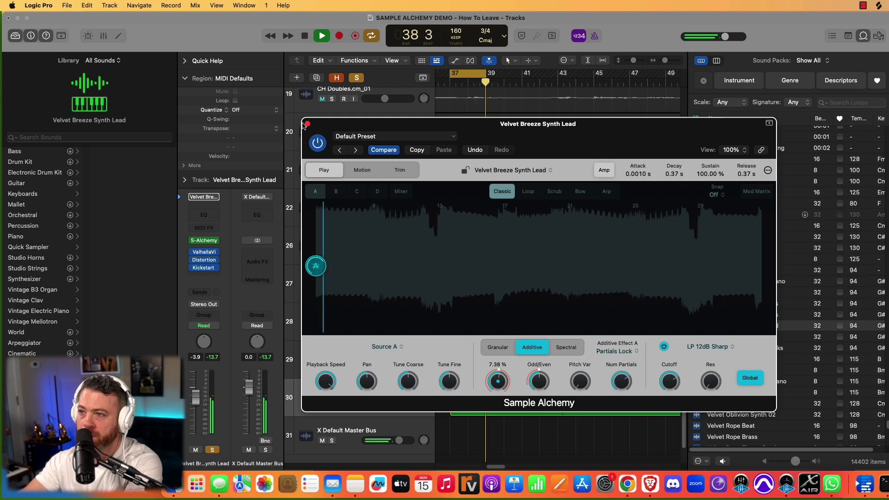
click(308, 124)
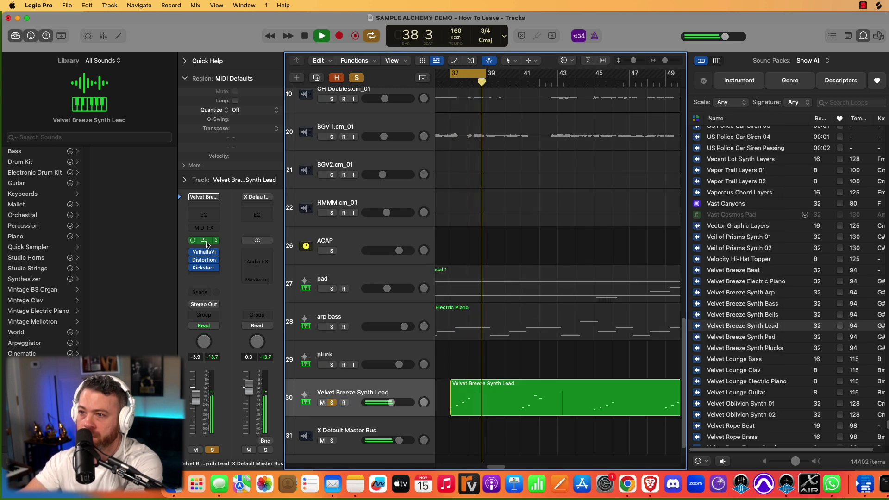
Ease an additive setting to about 50.8%, try Granular, then return to Additive mode.
click(205, 241)
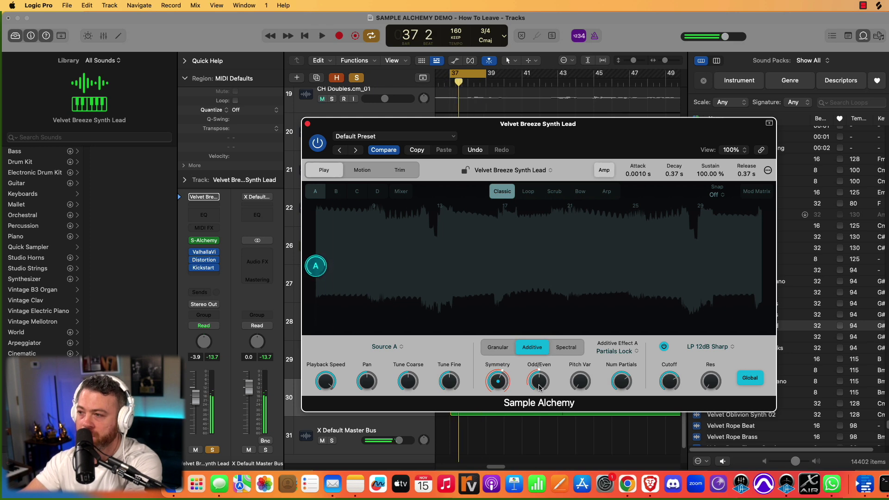
drag(539, 381, 540, 387)
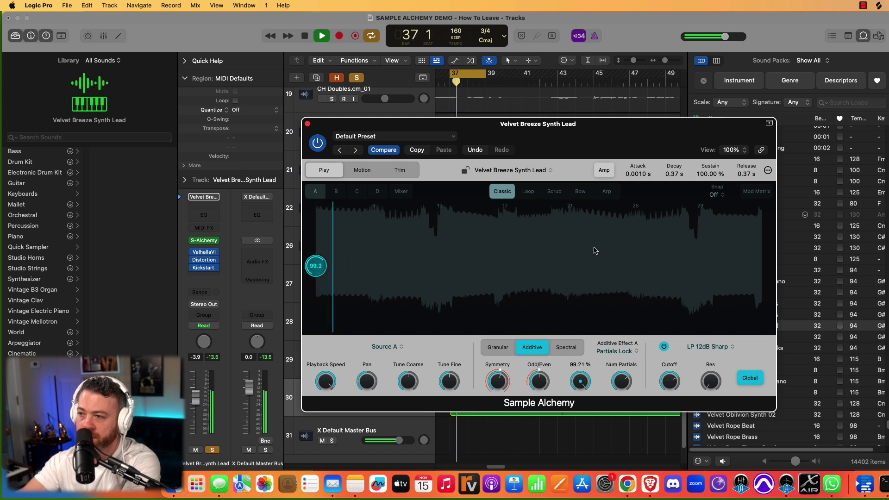
click(502, 348)
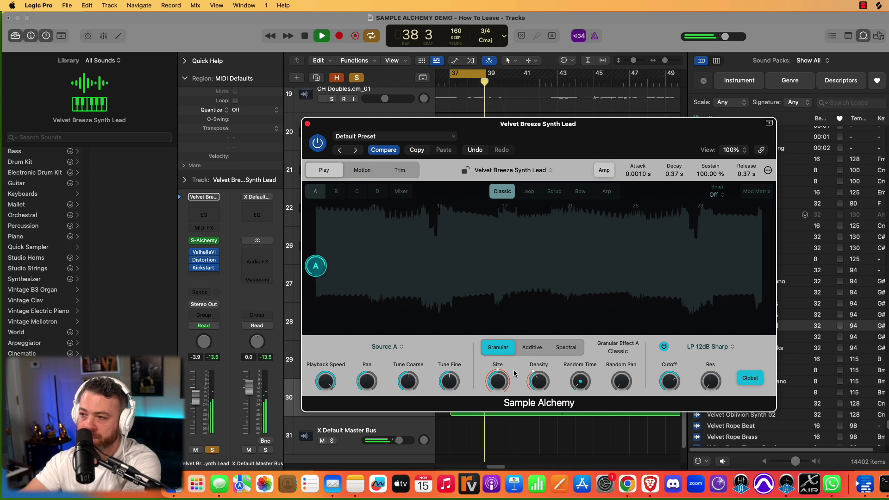
click(532, 347)
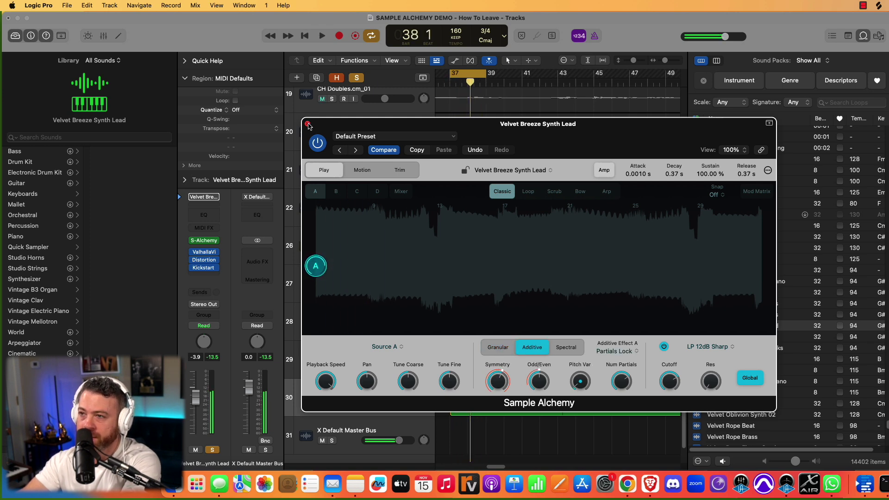
Rename the lead track to 'melodic', unsolo it, and turn off the bars 37–39 cycle.
click(308, 124)
double_click(351, 392)
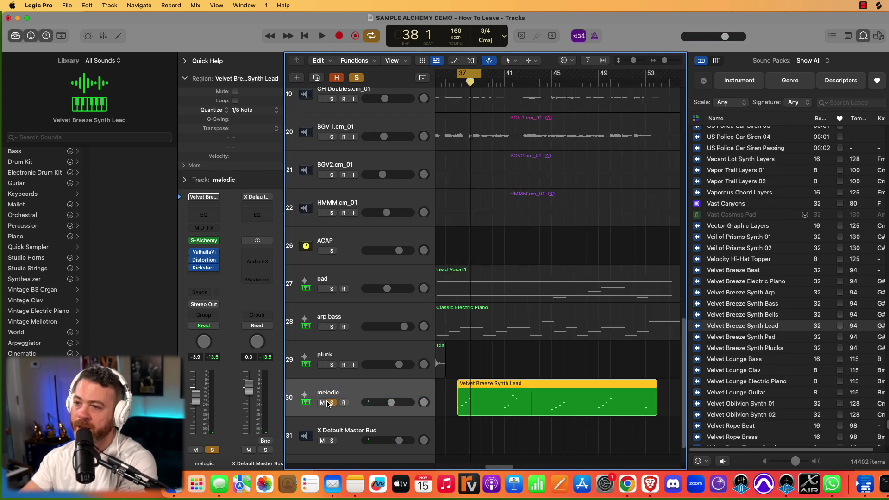
click(329, 403)
scroll(409, 402, left, 3)
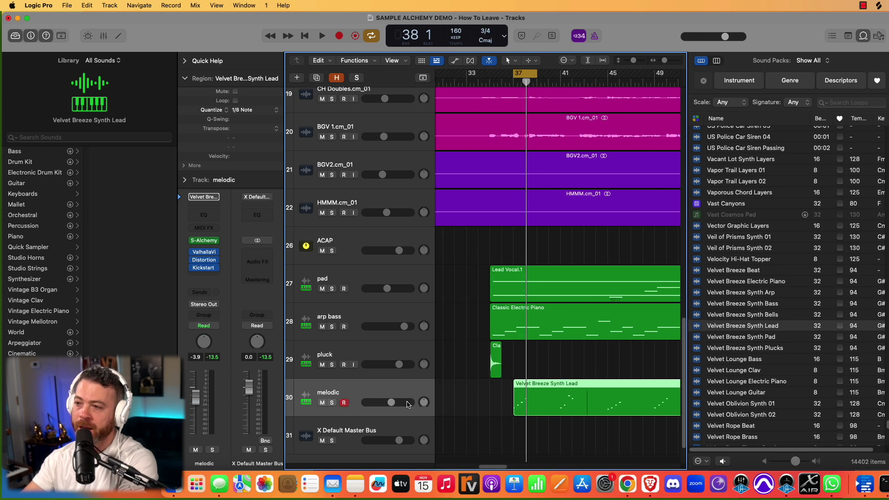
click(371, 350)
click(374, 286)
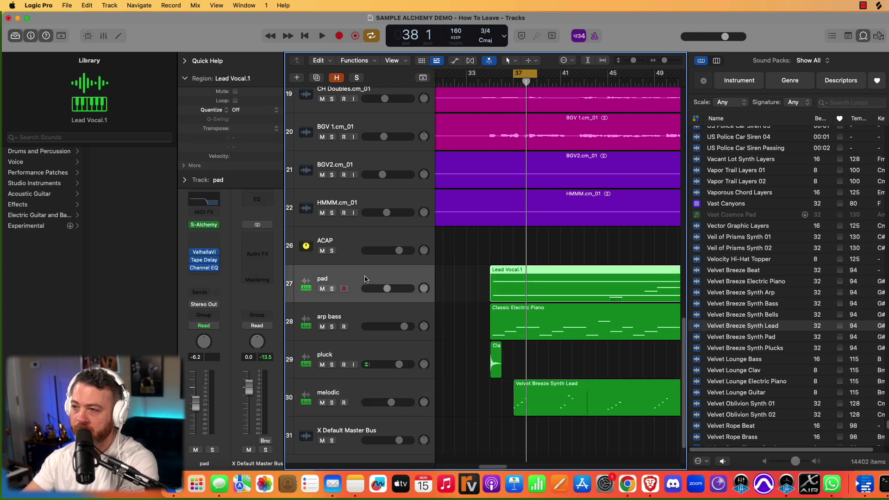
click(529, 74)
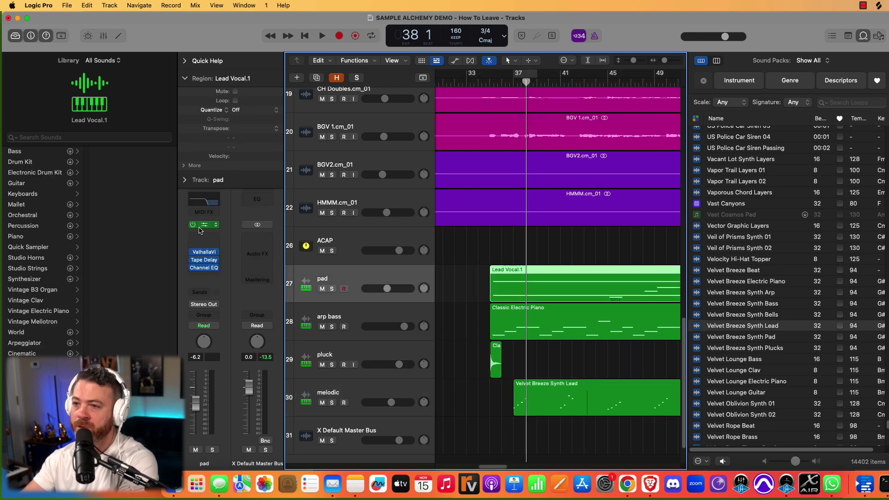